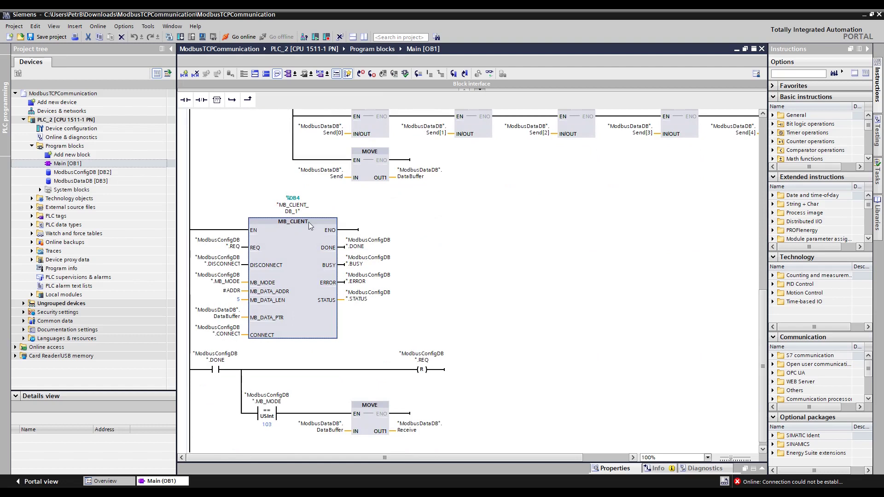
- Expand the Others and MODBUS TCP folders of the communication instructions, then select the MB_CLIENT block in the Main [OB1] network
left_click(781, 391)
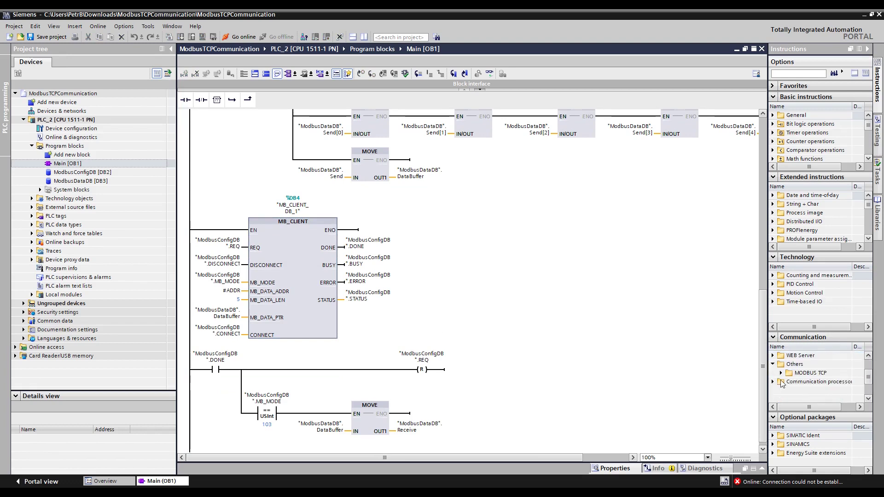
left_click(781, 373)
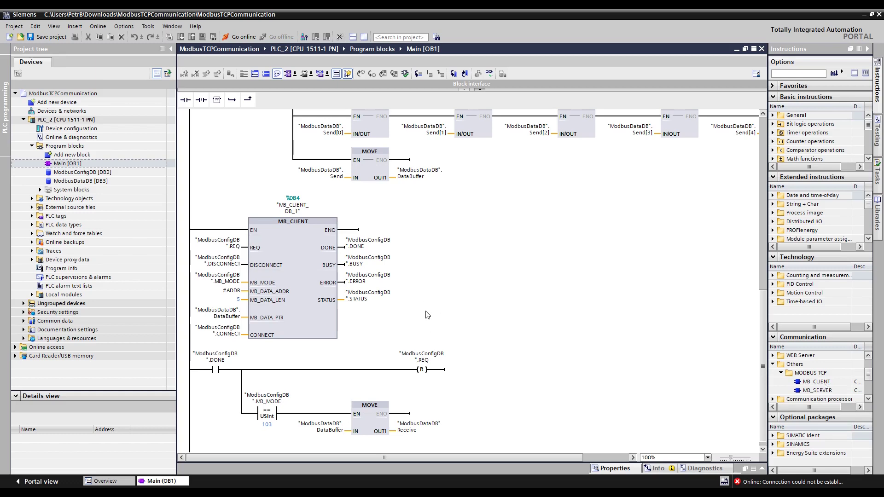
left_click(311, 312)
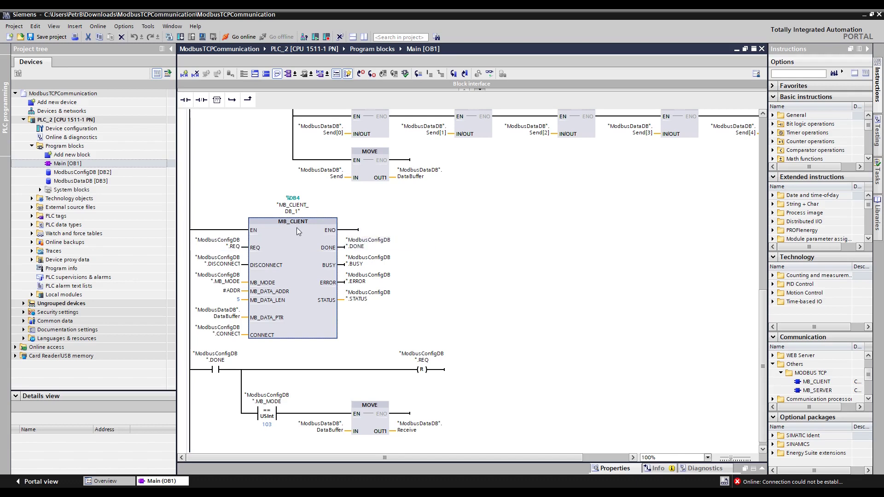
- Review the tags assigned to the REQ, DISCONNECT and MB_MODE inputs of the MB_CLIENT block
left_click(229, 248)
left_click(278, 250)
left_click(233, 262)
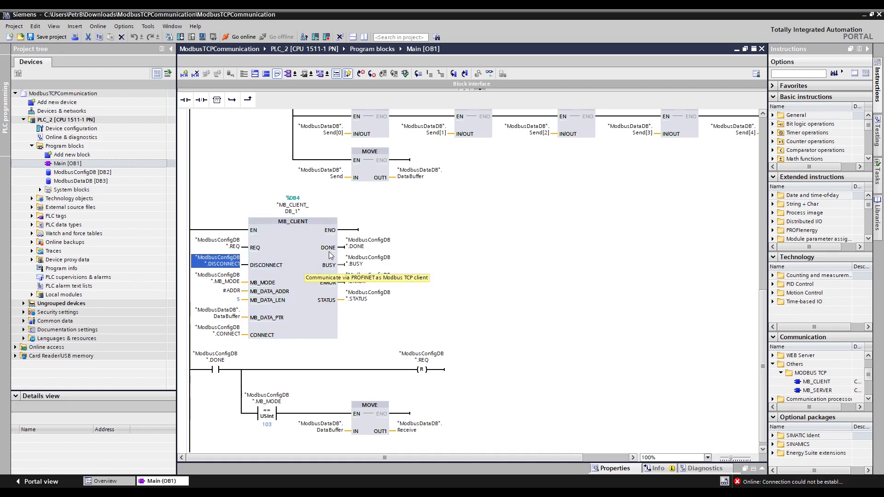
left_click(224, 282)
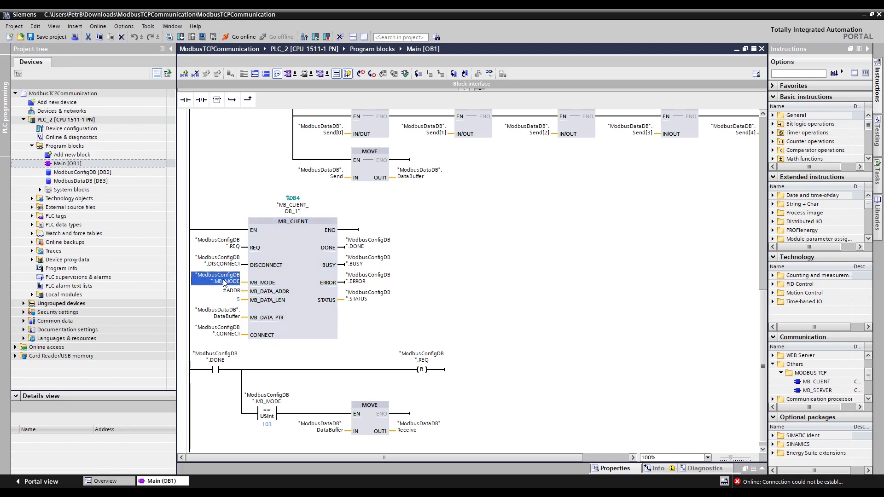
left_click(283, 273)
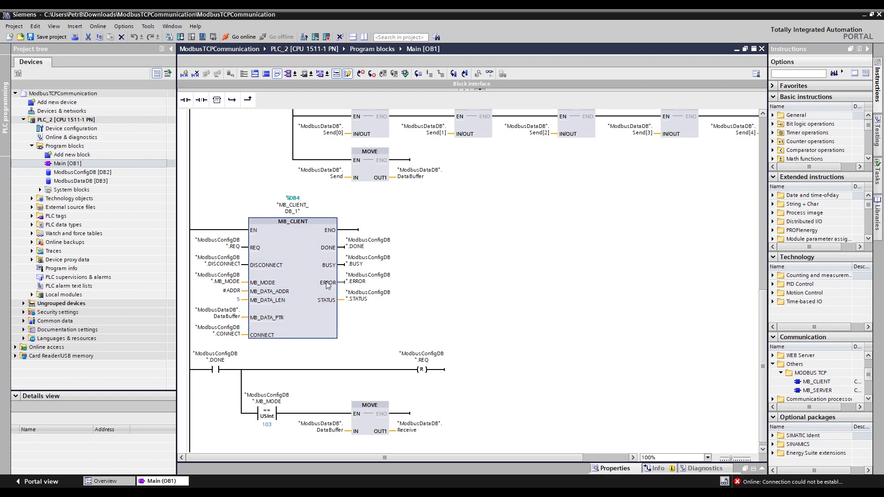
- Open the help topic for the MB_CLIENT instruction and examine its parameter table
key("F1")
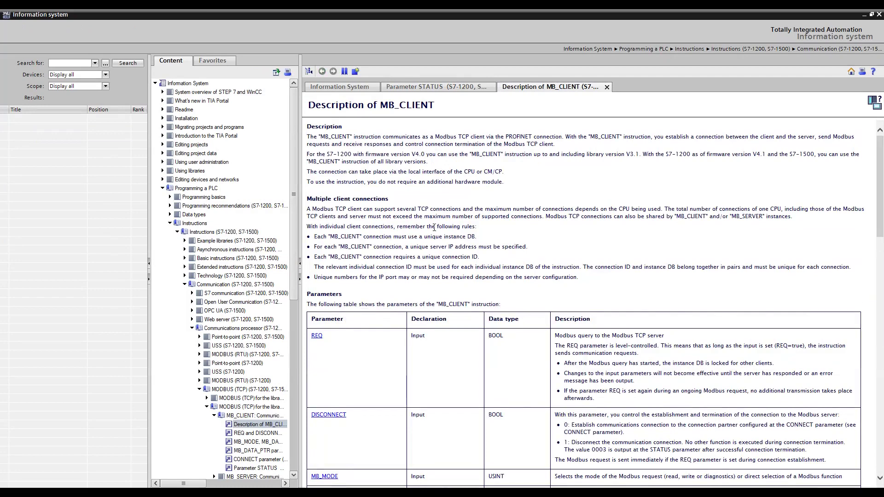
scroll(434, 227, "down", 3)
scroll(371, 306, "down", 1)
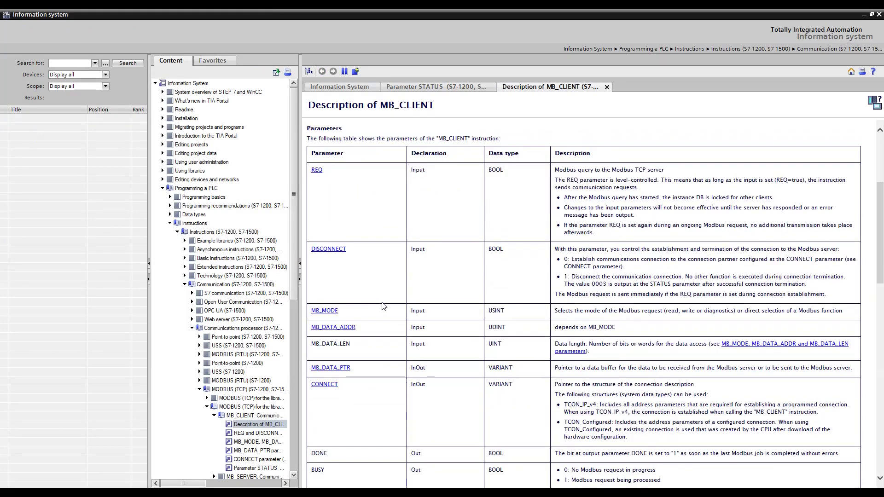
- Look up MB_MODE values 103 and 116 in the help's mode table, then return to the program block
left_click(330, 312)
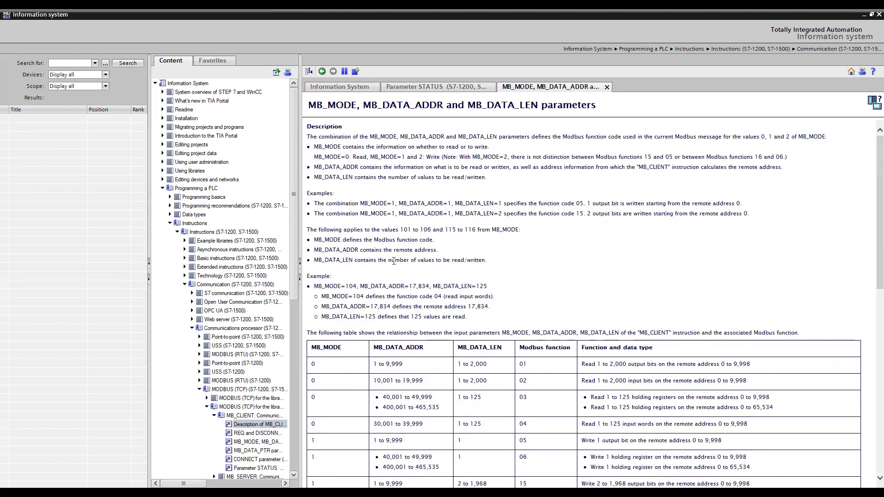
scroll(393, 261, "down", 8)
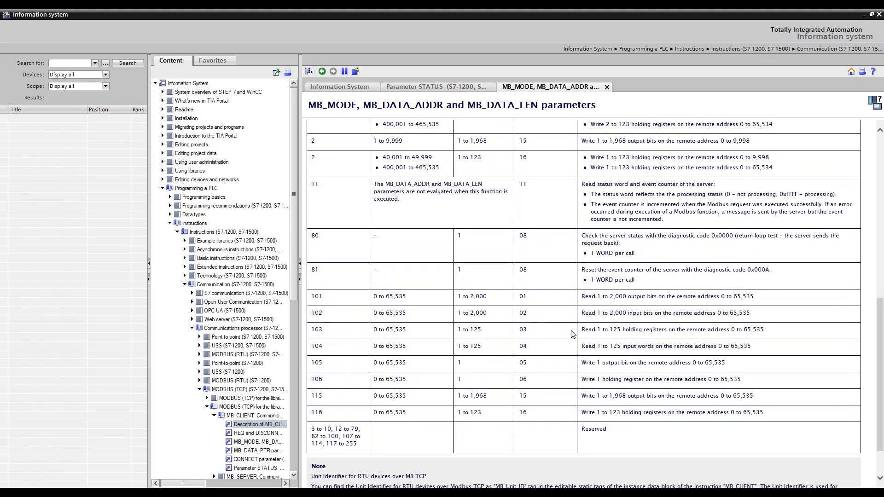
left_click_drag(307, 328, 732, 331)
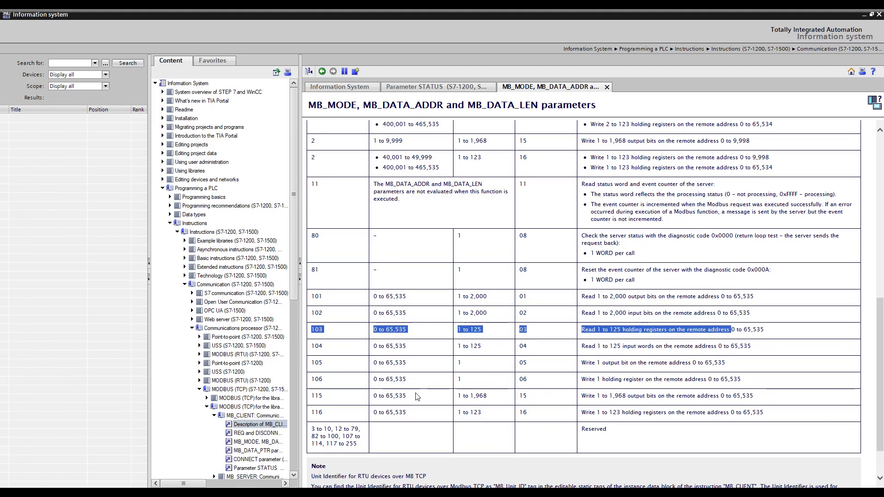
left_click_drag(309, 416, 766, 415)
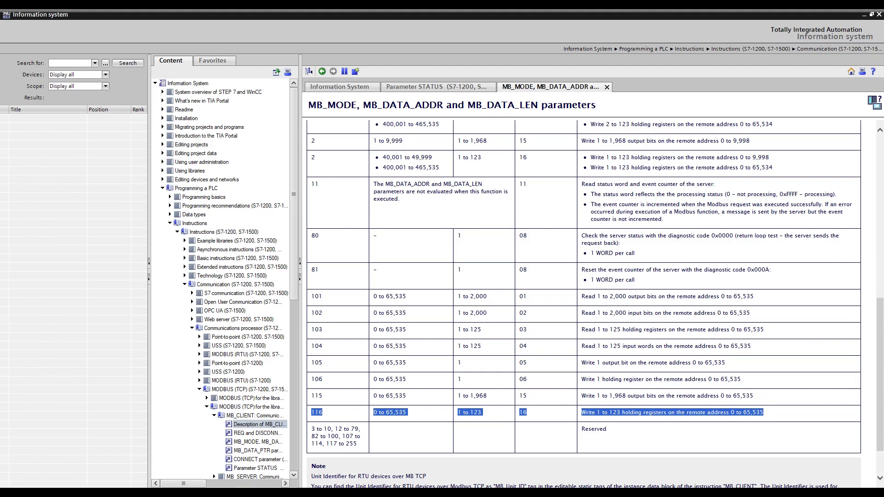
key("alt+Tab")
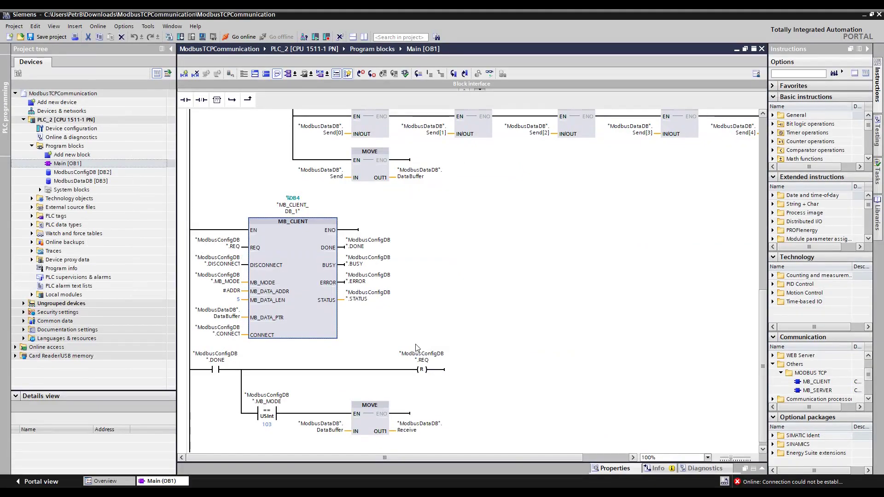
- Check the #ADDR tag on MB_DATA_ADDR and the MOVE instructions that write to it in the read and write branches
double_click(234, 291)
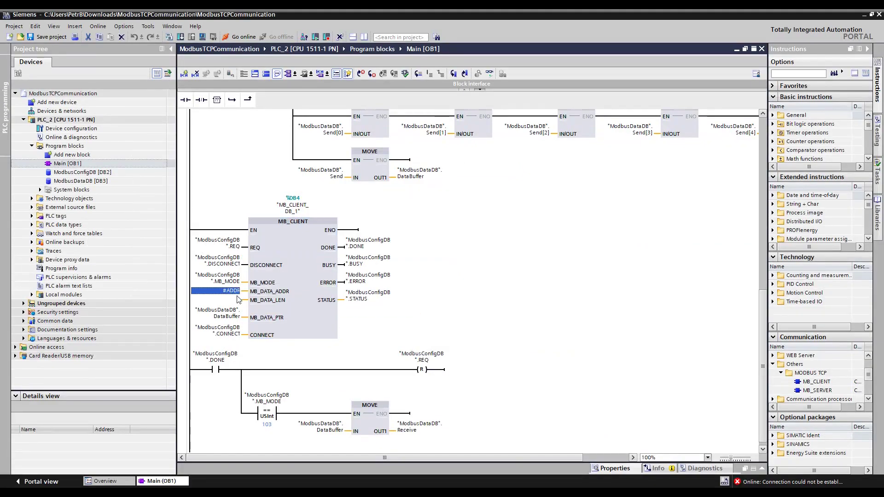
left_click(272, 300)
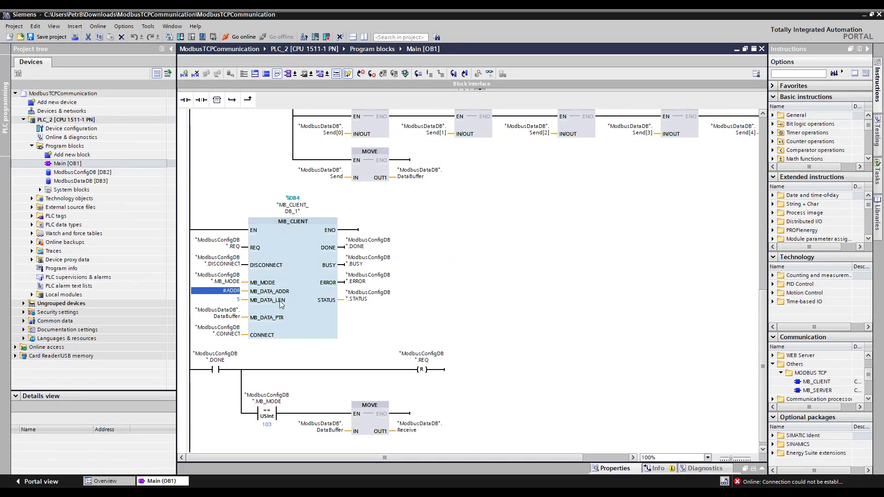
scroll(282, 306, "up", 15)
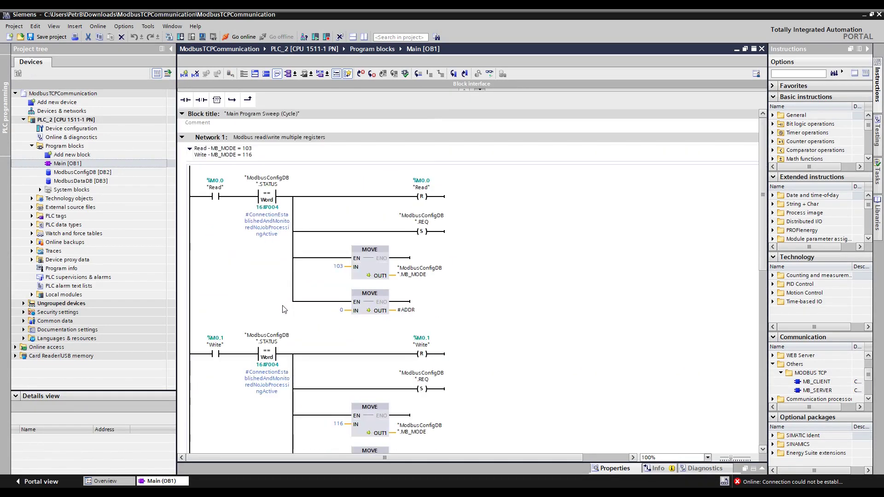
left_click(369, 309)
scroll(369, 309, "down", 2)
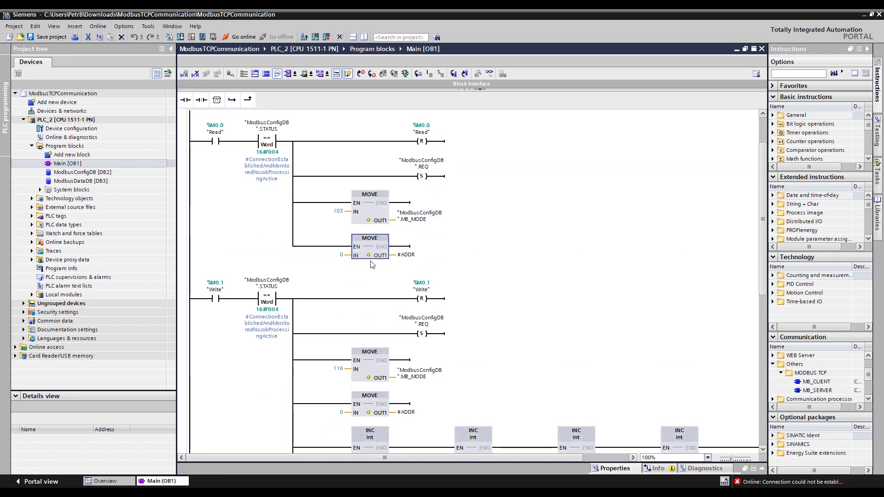
scroll(373, 265, "down", 12)
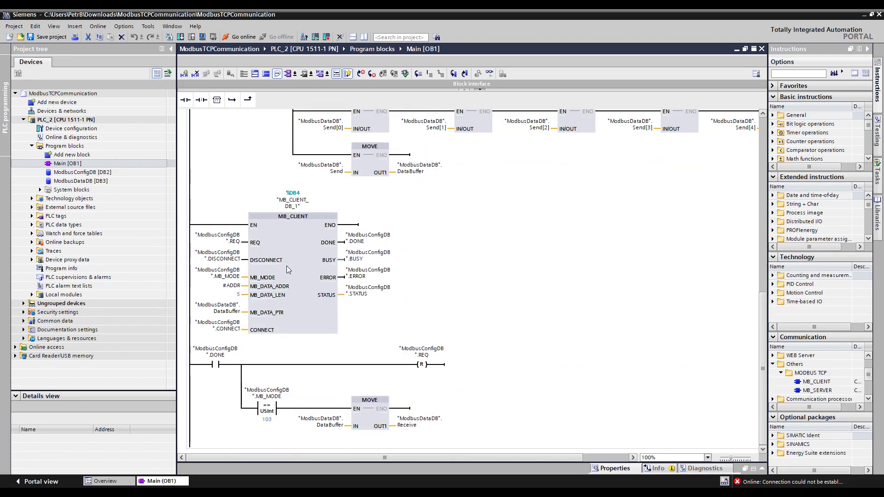
- Compare the MB_DATA_LEN input with the register table in the Modbus Slave application, then return to TIA Portal
left_click(234, 294)
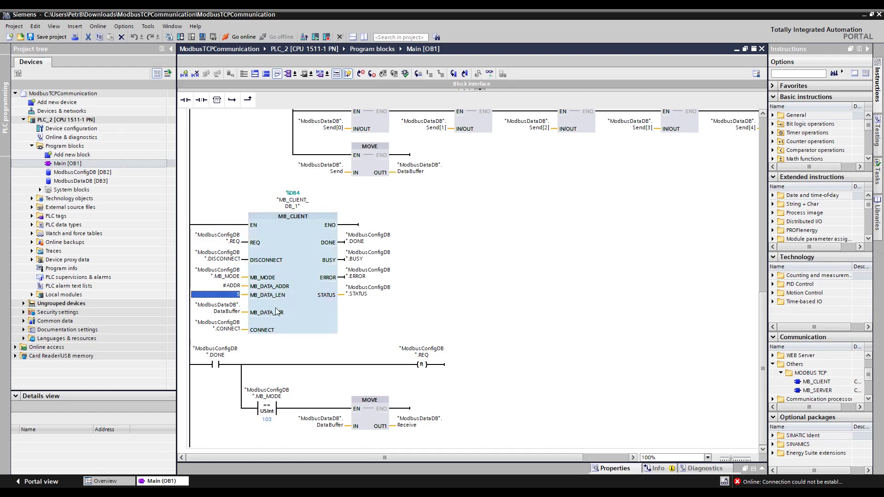
key("alt+Tab")
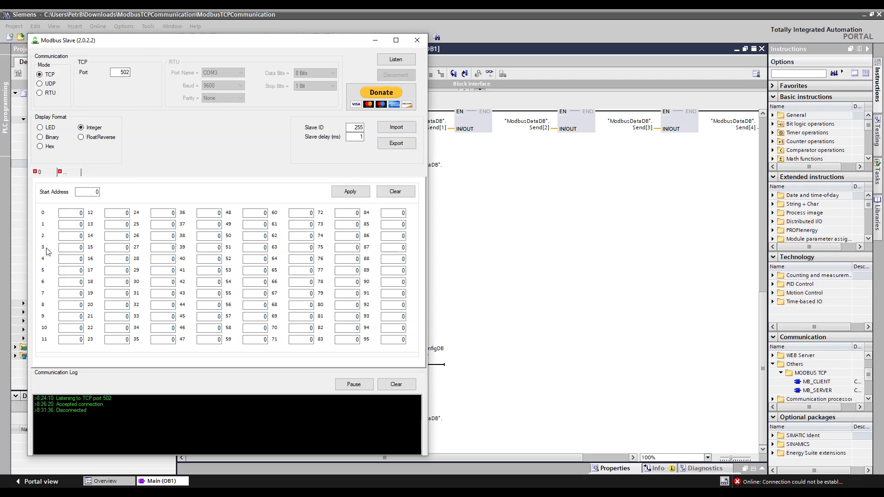
left_click(563, 248)
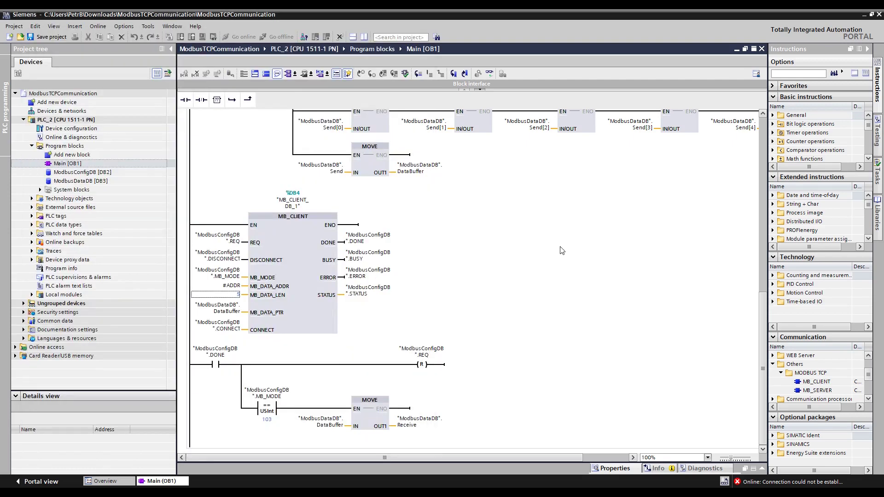
- Trace the DataBuffer tag on MB_DATA_PTR to the MOVE that copies it into Receive after a completed read
left_click(226, 308)
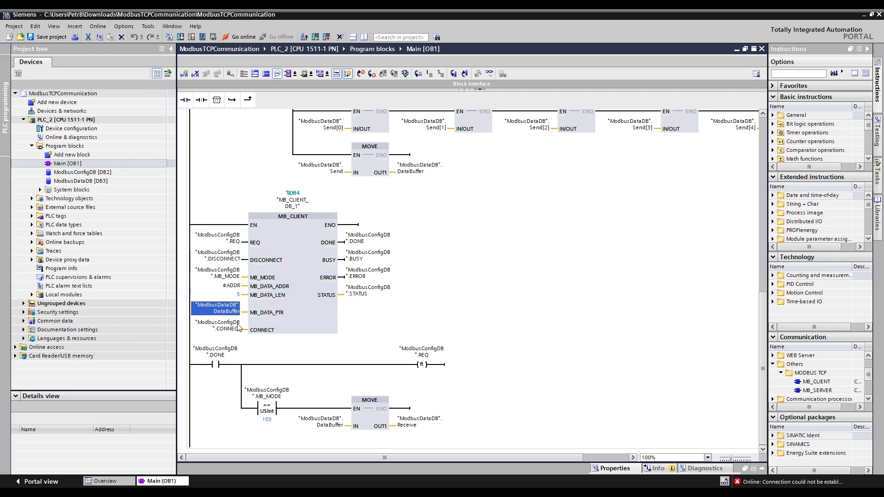
scroll(239, 327, "up", 7)
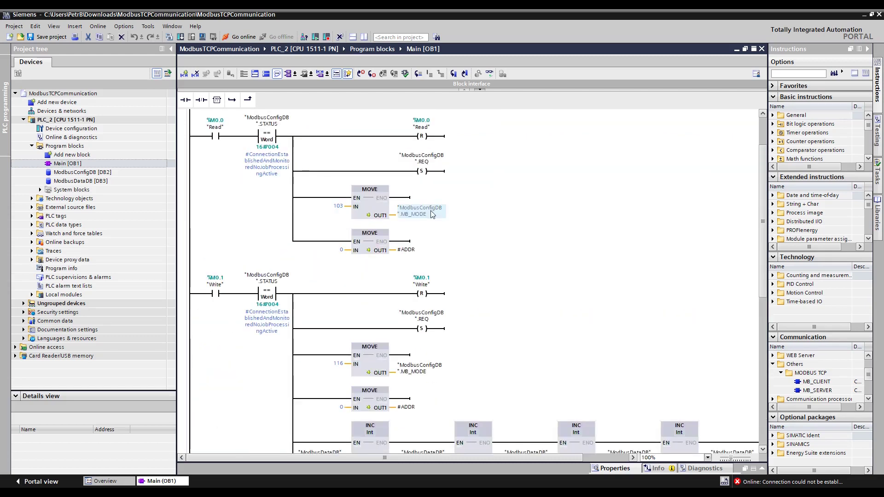
scroll(432, 215, "down", 6)
scroll(433, 251, "down", 1)
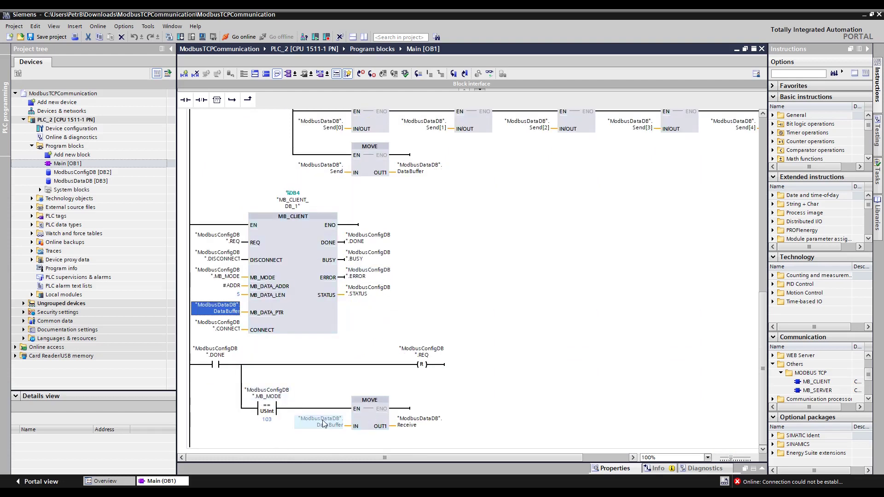
left_click(348, 432)
left_click(408, 422)
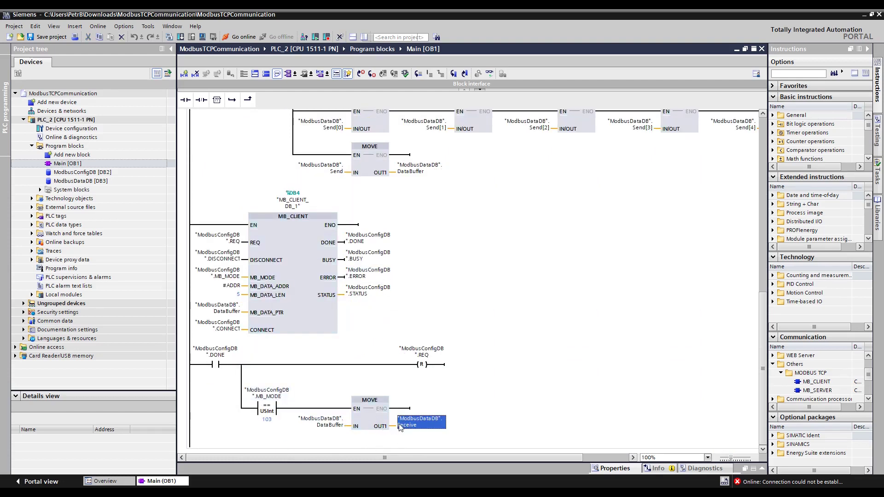
- Examine the write branch's MOVE that copies the Send array into DataBuffer ahead of the MB_CLIENT call
scroll(405, 390, "up", 2)
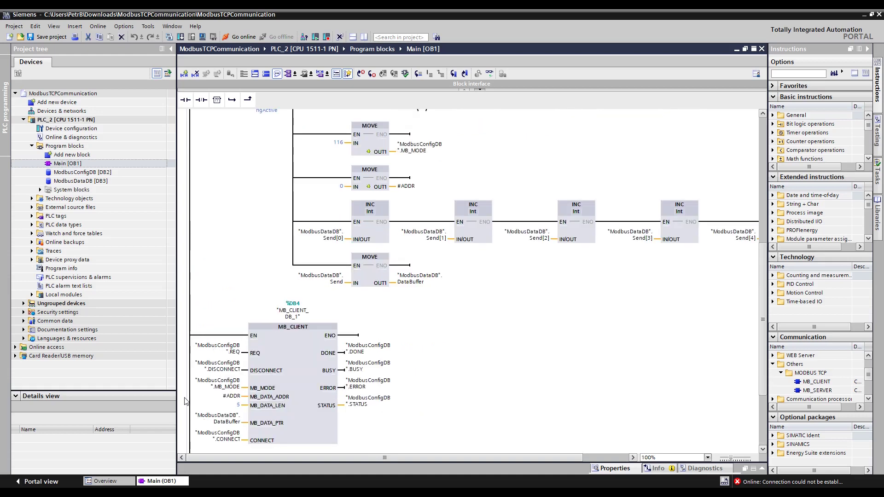
scroll(401, 395, "up", 2)
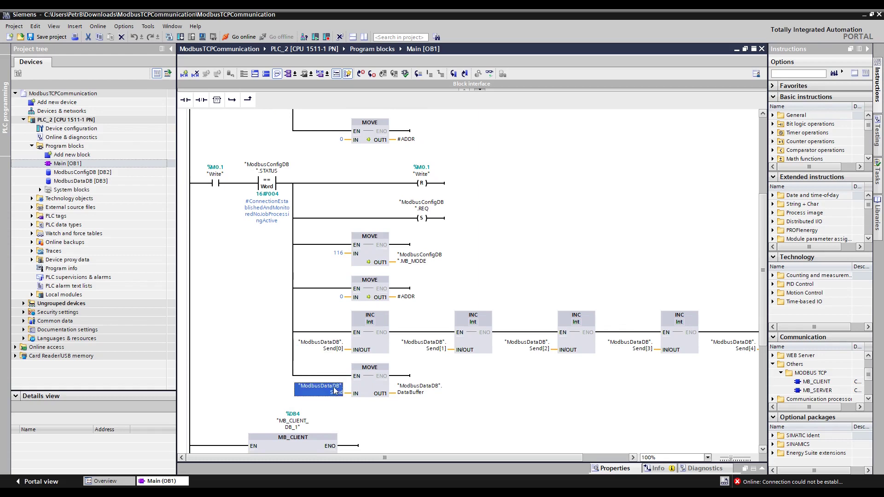
left_click(417, 389)
scroll(417, 389, "down", 4)
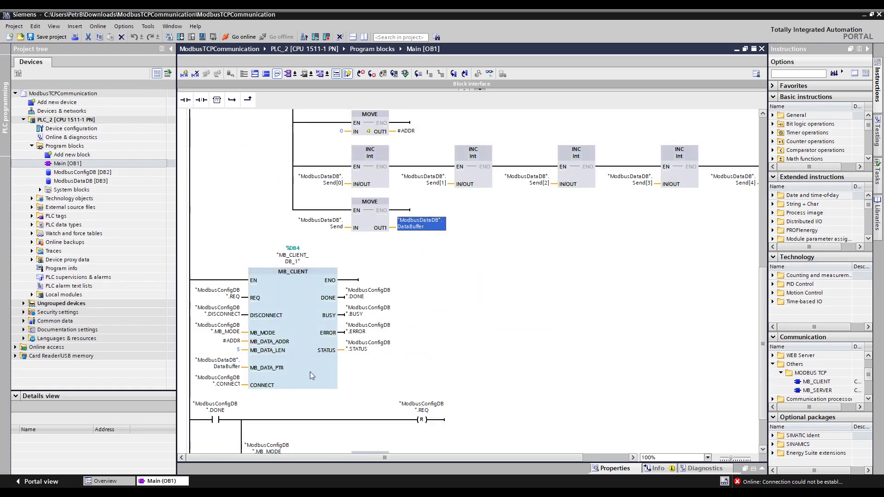
- Check the tag on the CONNECT input of MB_CLIENT and open the ModbusConfigDB [DB2] data block
left_click(232, 386)
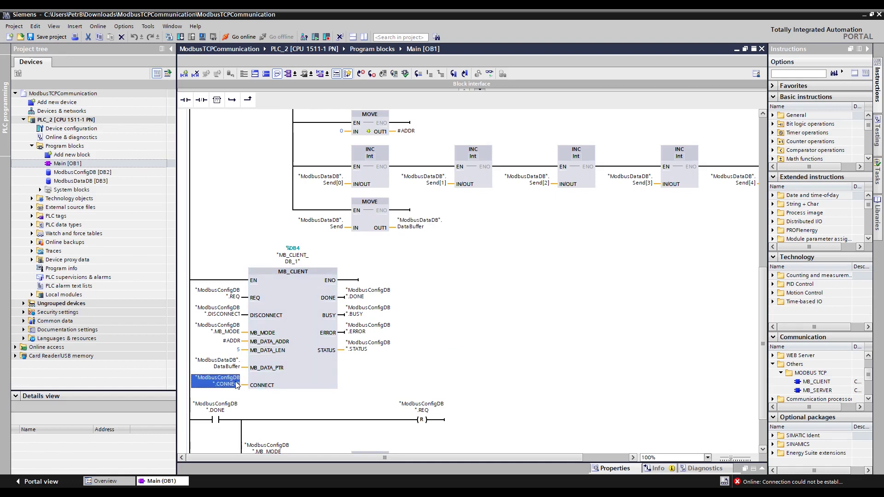
left_click(92, 174)
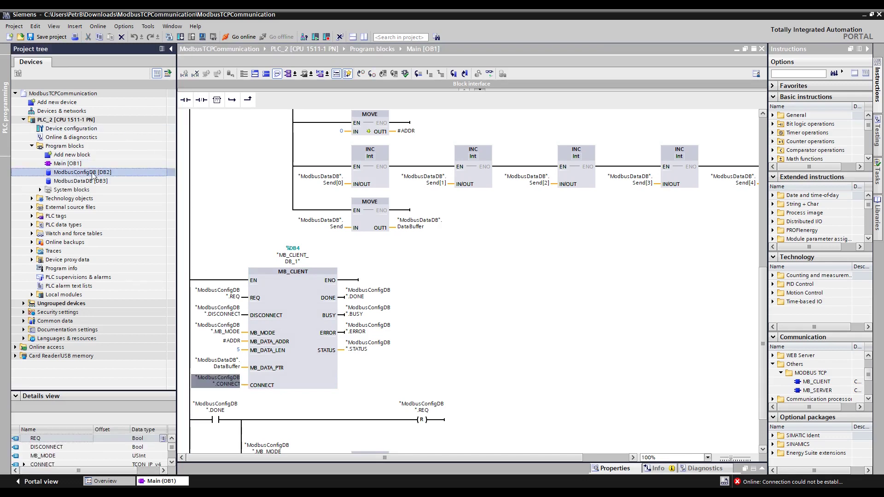
double_click(92, 173)
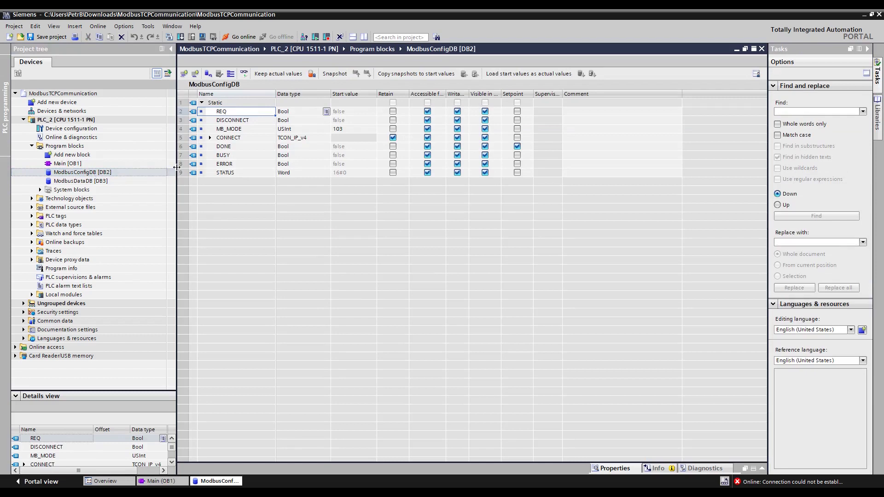
- Review the DISCONNECT, MB_MODE and CONNECT entries in ModbusConfigDB and expand the CONNECT structure of type TCON_IP_v4
left_click(243, 122)
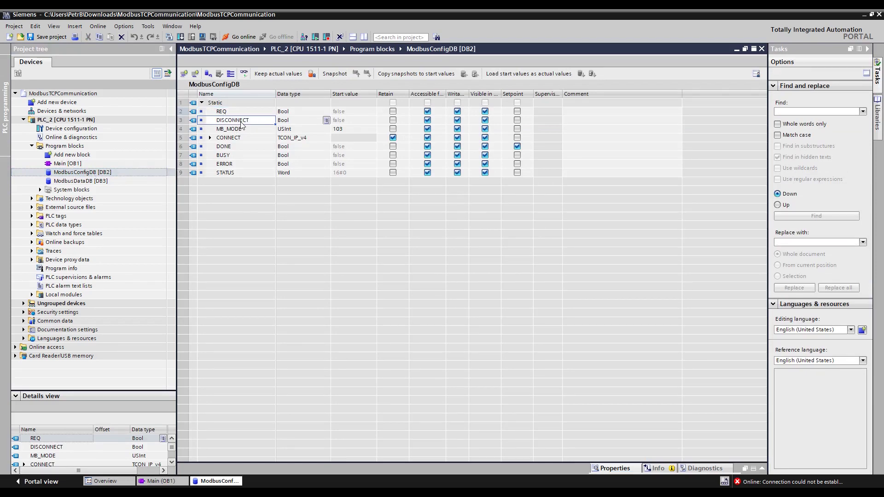
left_click(243, 131)
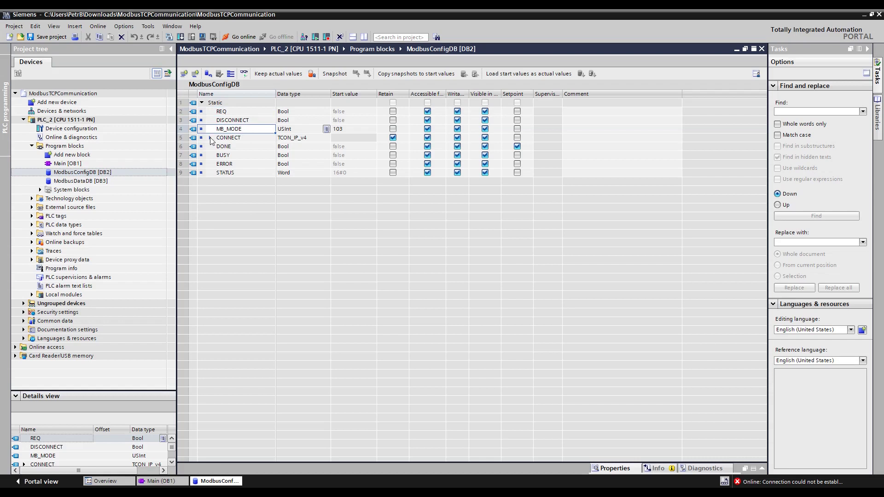
left_click(282, 139)
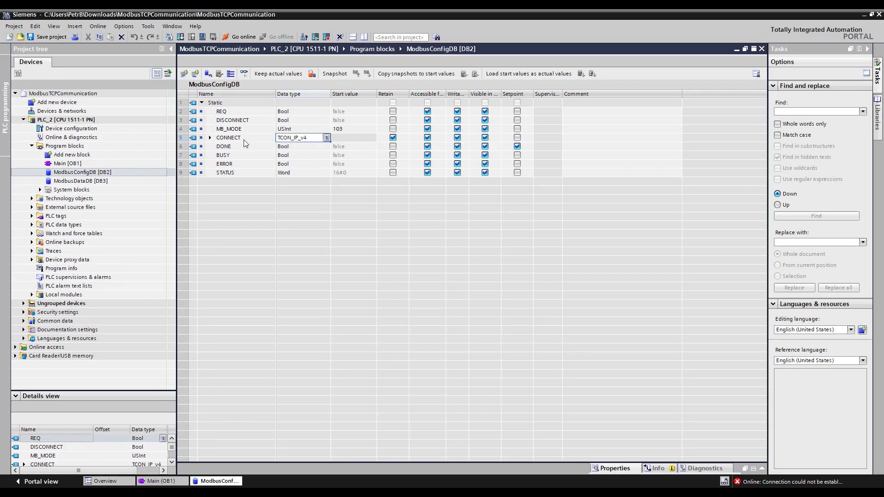
left_click(211, 138)
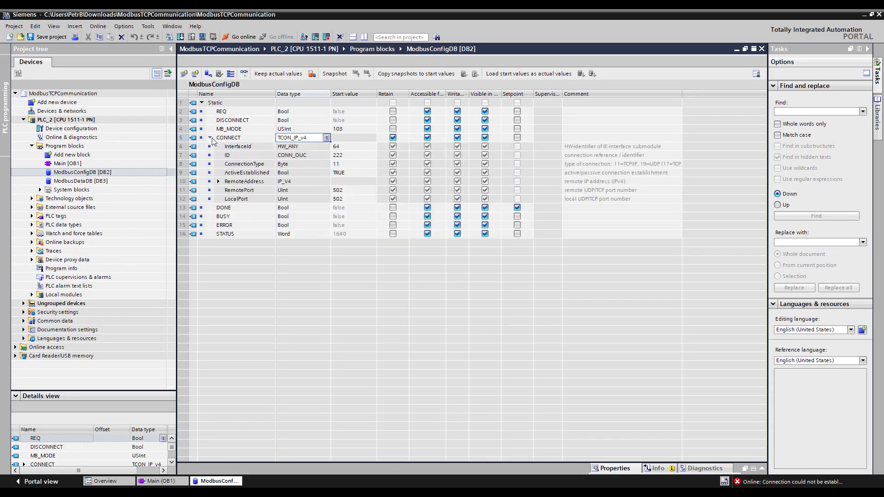
- Look up the hardware identifier of PLC_2's PROFINET interface in its system constants and compare it with InterfaceId in ModbusConfigDB
left_click(249, 147)
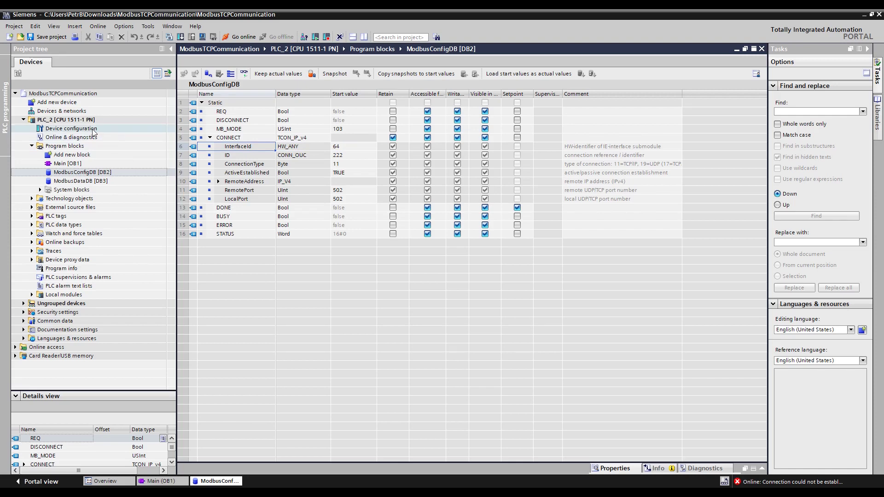
double_click(69, 129)
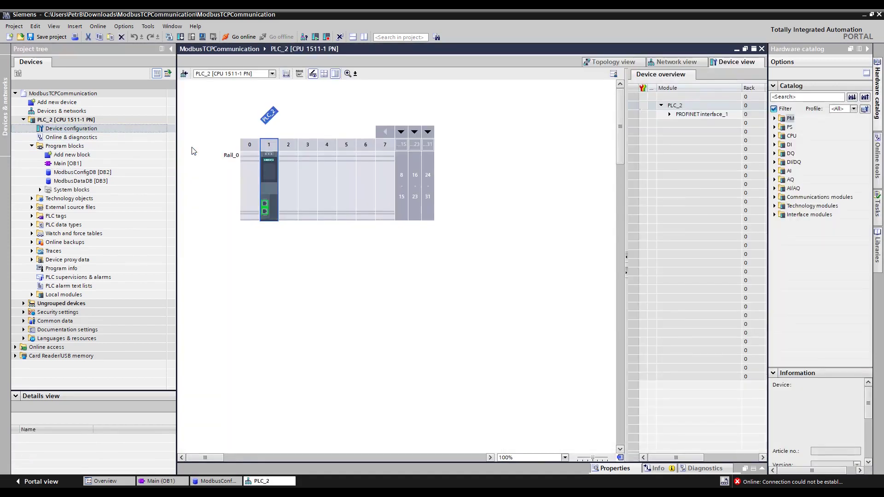
left_click(265, 207)
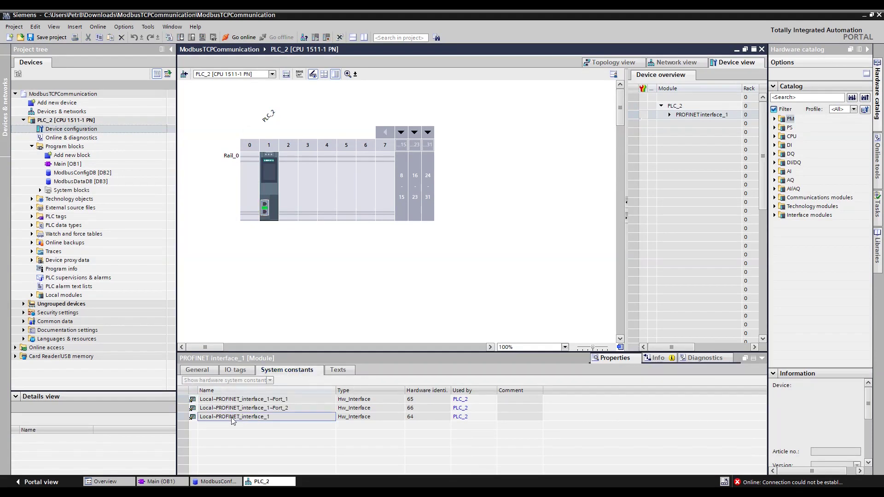
left_click(265, 194)
left_click(265, 207)
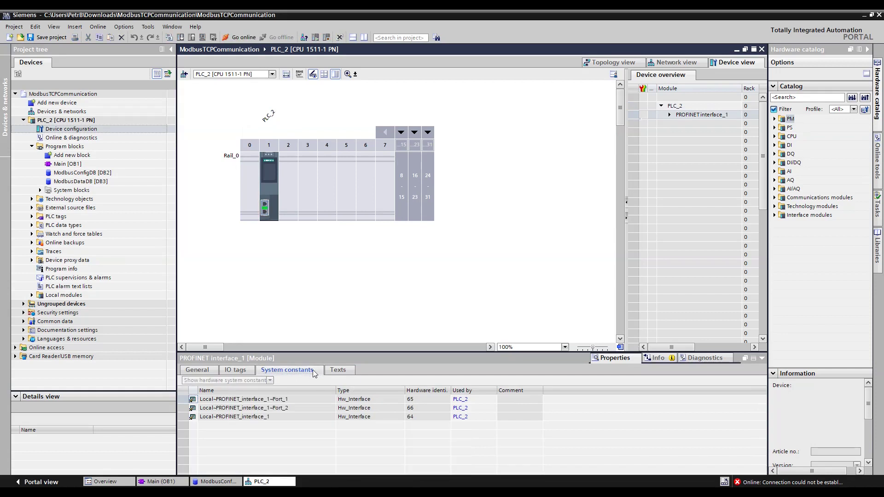
left_click(259, 418)
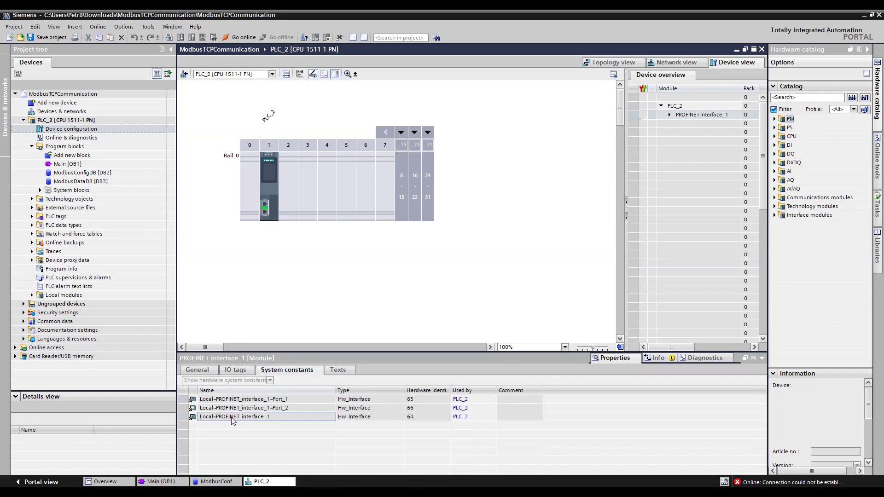
left_click(421, 416)
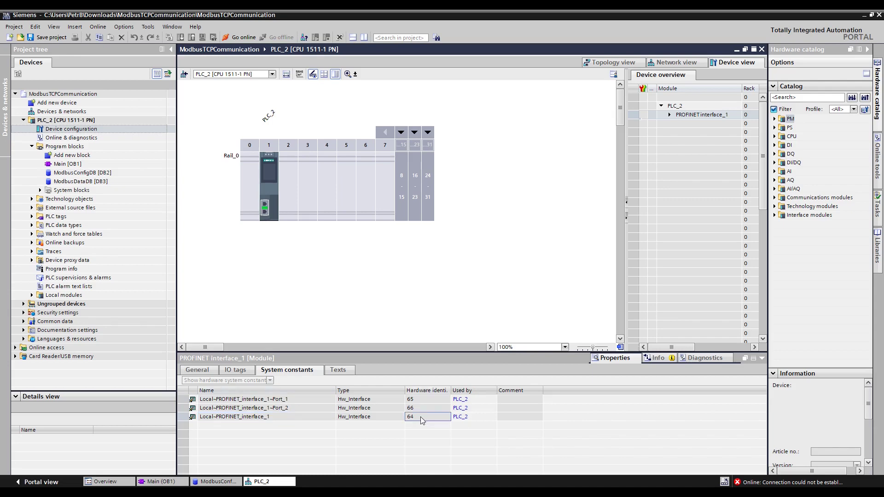
left_click(761, 48)
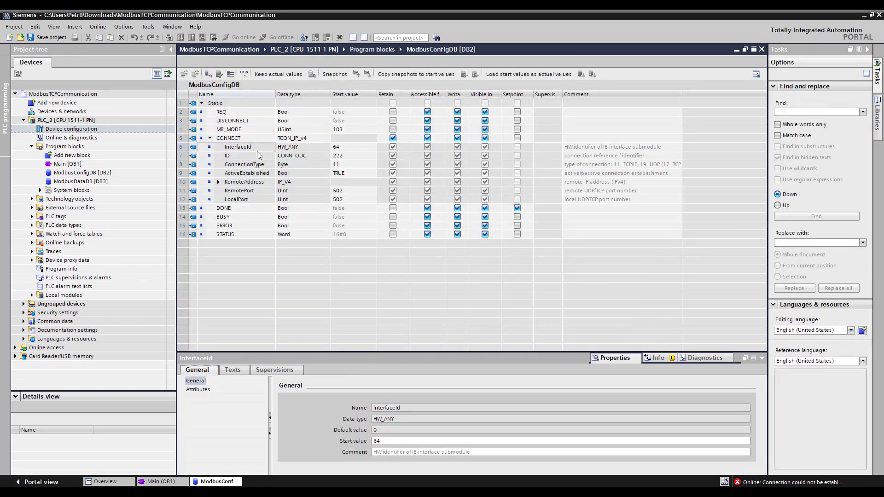
left_click(350, 146)
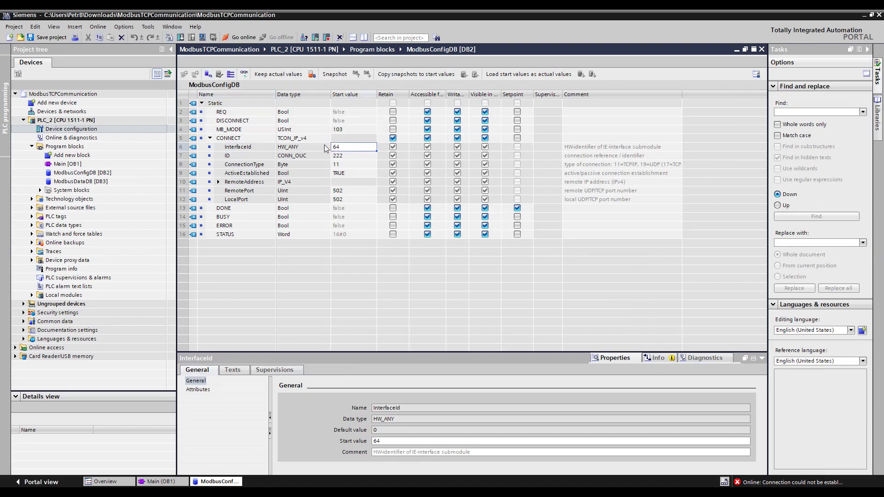
- Review the start values of ID, ConnectionType and ActiveEstablished in the CONNECT structure
left_click(240, 154)
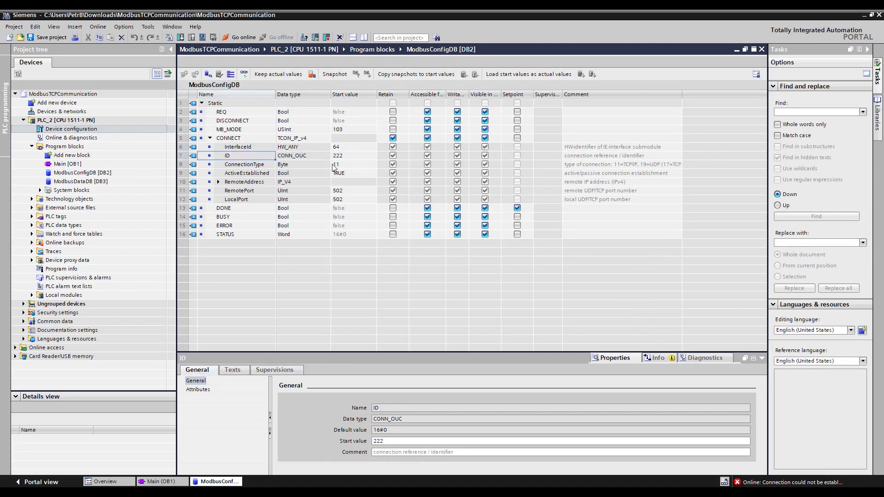
left_click(317, 156)
left_click(346, 157)
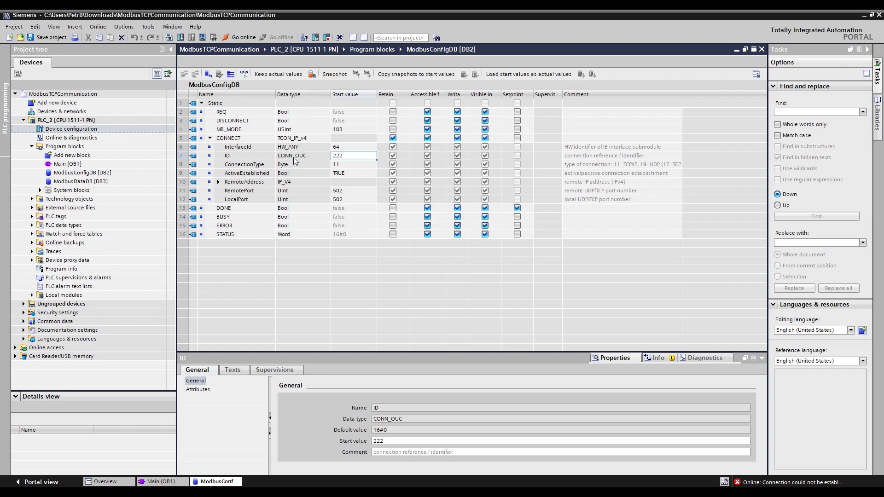
left_click(256, 156)
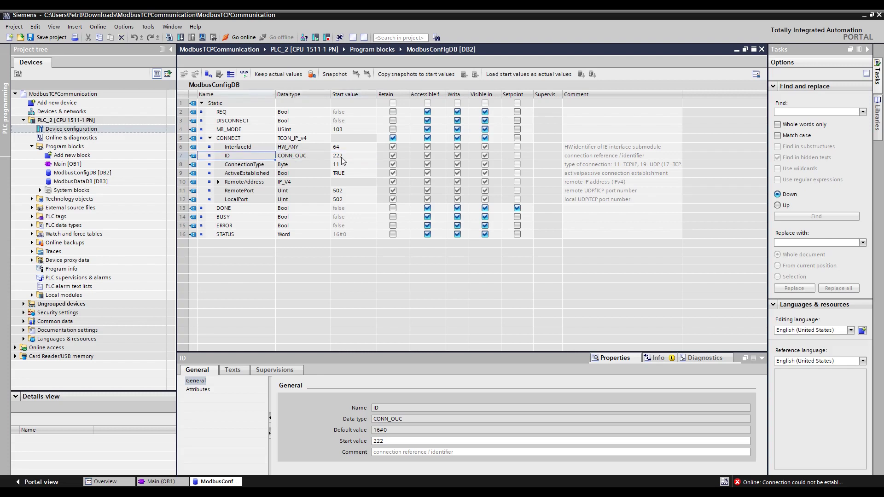
left_click(250, 166)
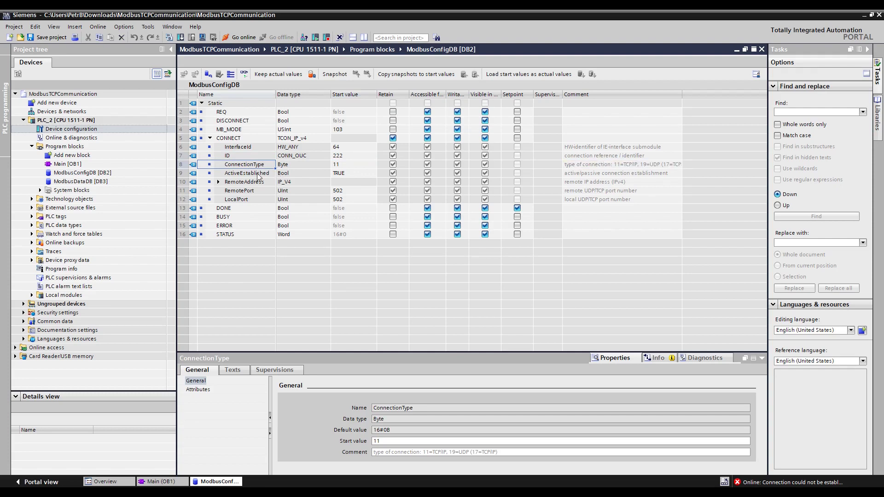
key("Down")
left_click(344, 177)
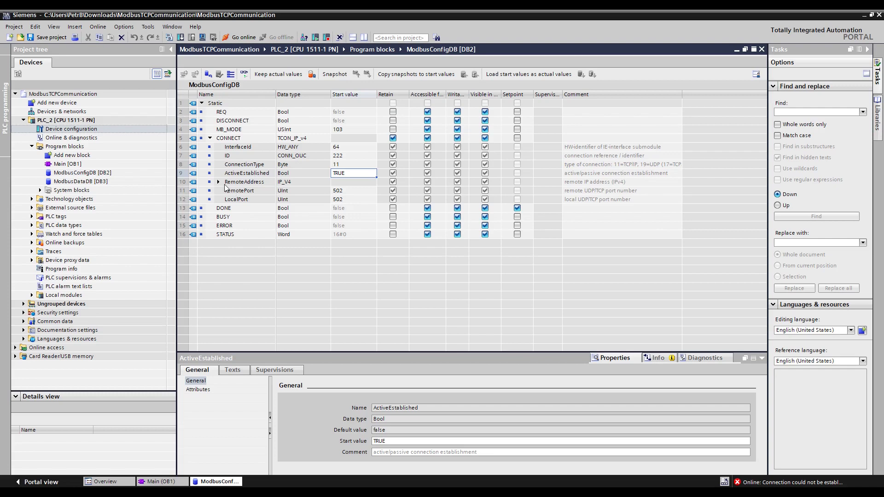
- Expand RemoteAddress and its ADDR array and examine the start values of the IP address bytes
left_click(218, 182)
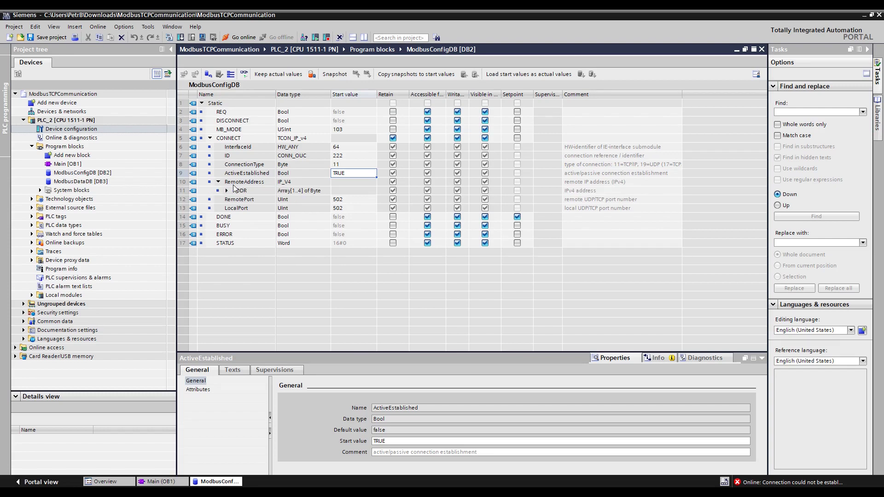
left_click(227, 190)
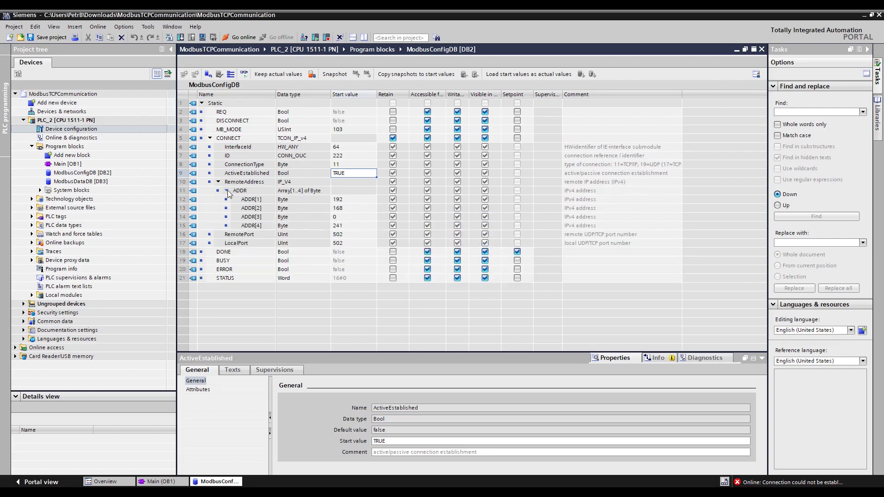
left_click(345, 201)
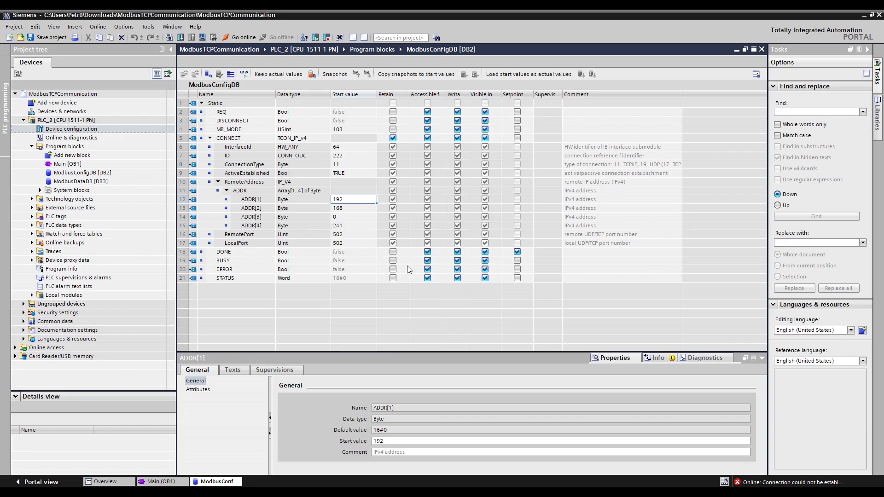
- Switch to Windows Network Connections and check the IPv4 address in the Ethernet 2 adapter's connection details
key("alt+Tab")
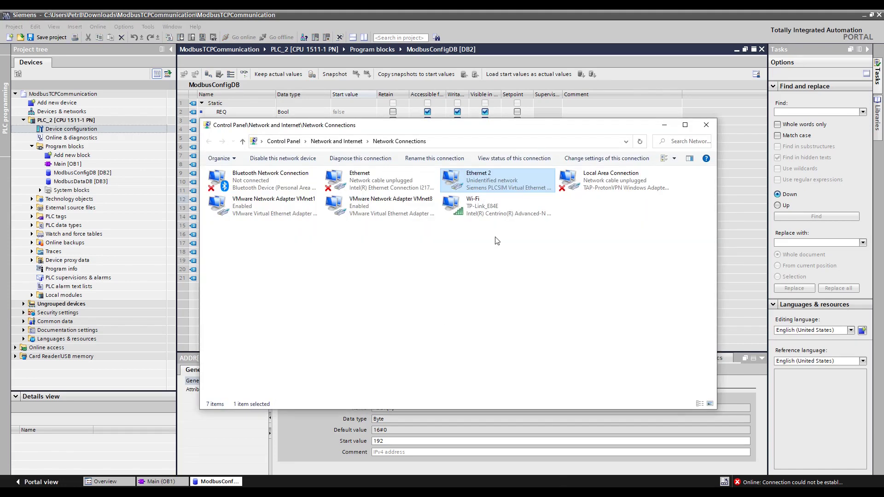
double_click(488, 185)
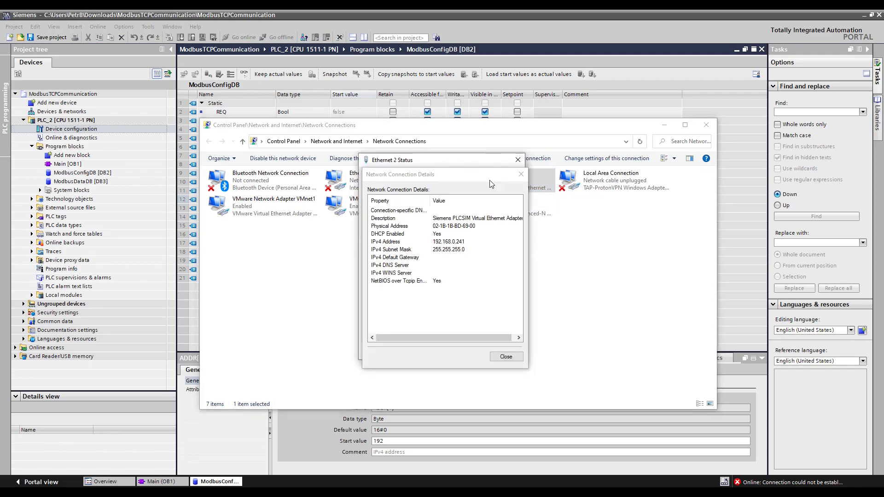
left_click(462, 242)
left_click(506, 357)
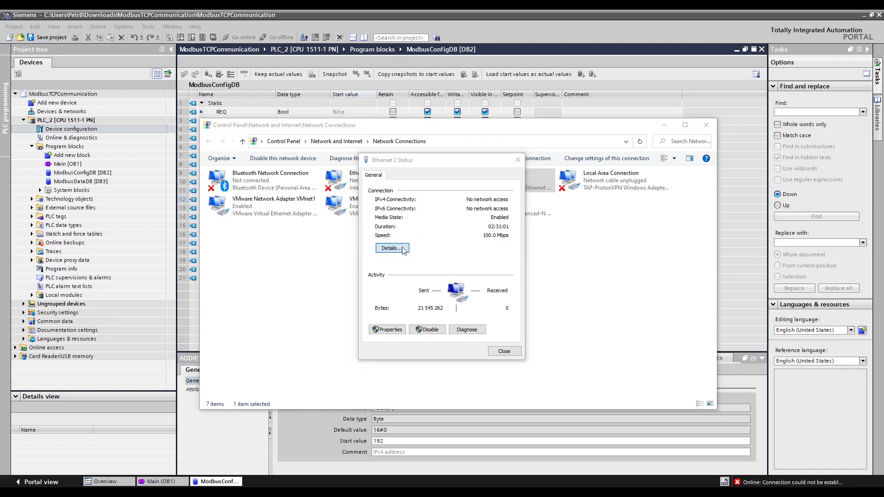
left_click(392, 249)
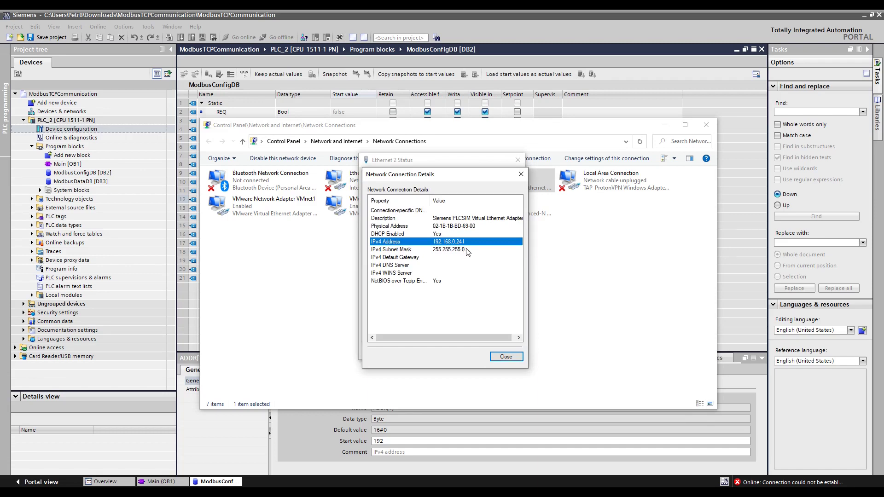
left_click(521, 174)
left_click(521, 160)
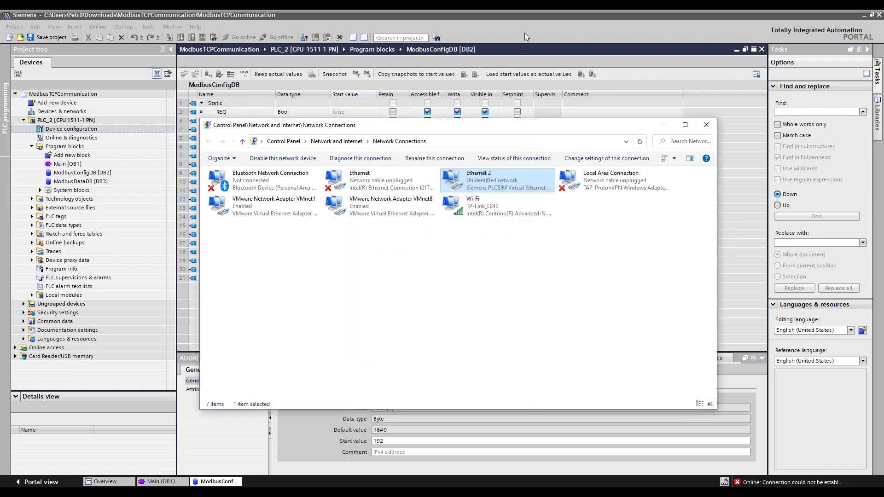
- Return to TIA Portal and compare the ADDR bytes with the adapter address, then check the RemotePort start value
left_click(524, 32)
key("Down")
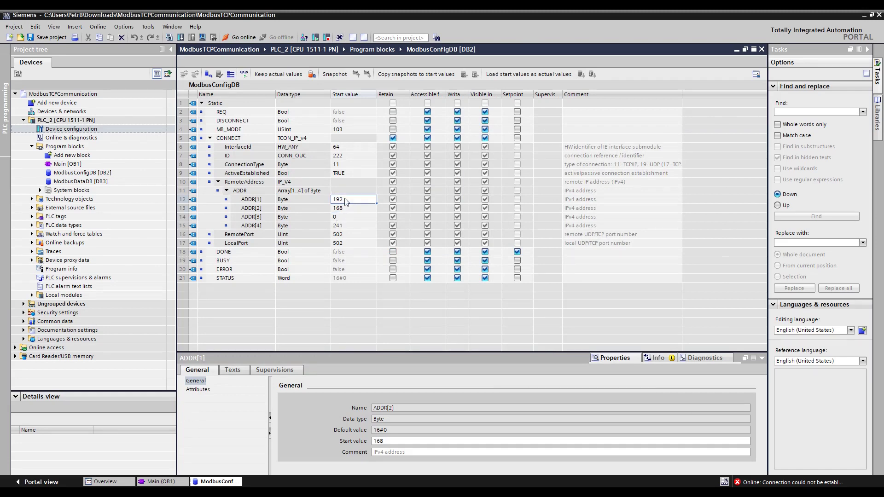
left_click(350, 228)
left_click(352, 234)
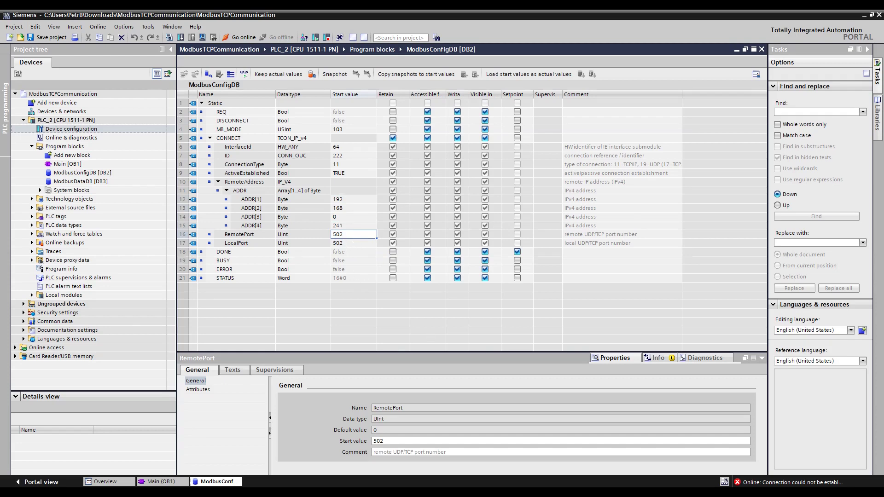
- Switch to Modbus Slave, check its TCP port against RemotePort, and return to TIA Portal
key("alt+Tab")
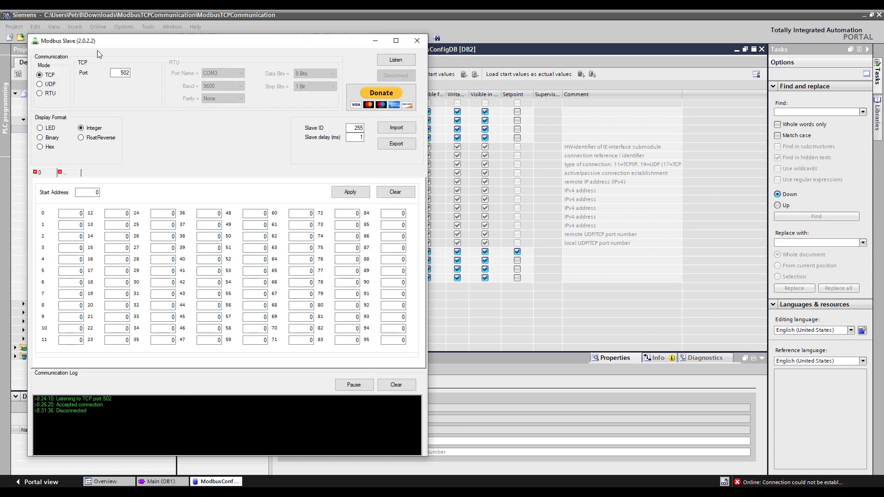
left_click_drag(95, 46, 110, 41)
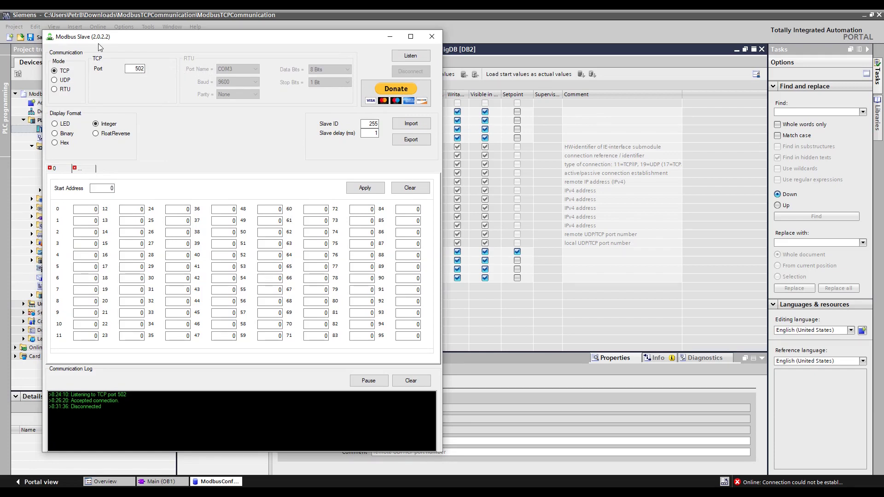
left_click(134, 69)
left_click(490, 82)
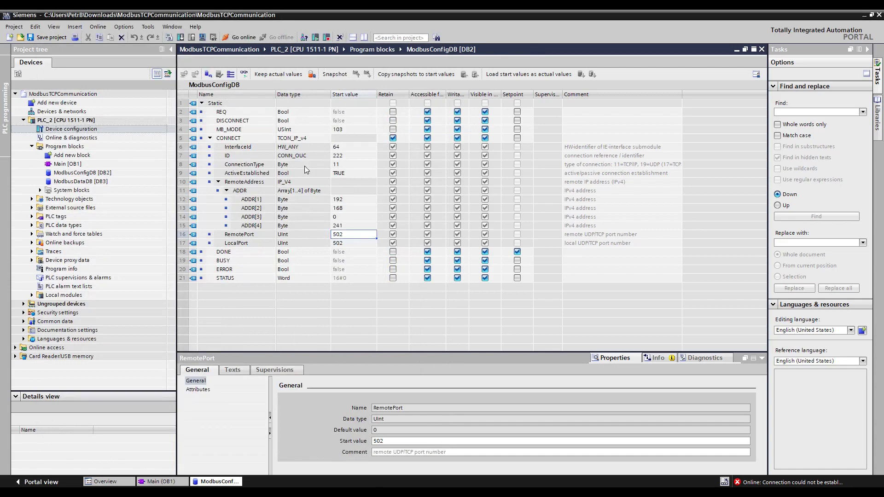
- Close ModbusConfigDB and select the MB_CLIENT block in Main [OB1]
left_click(242, 138)
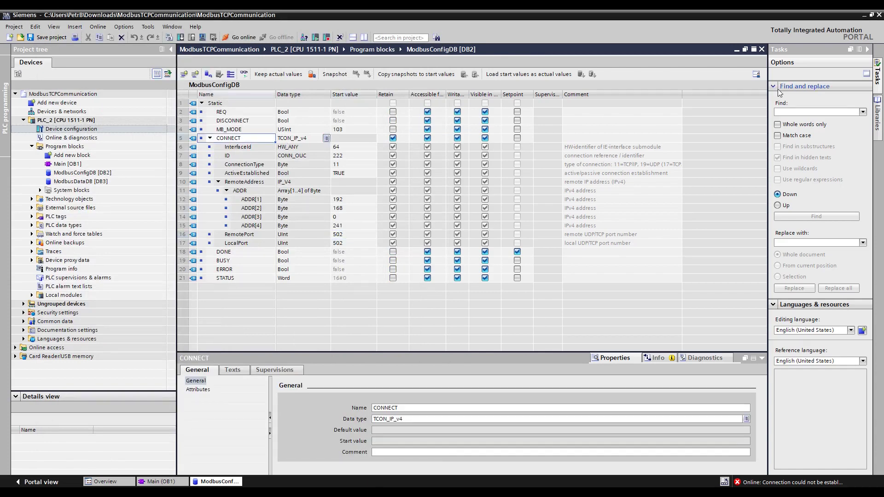
left_click(762, 49)
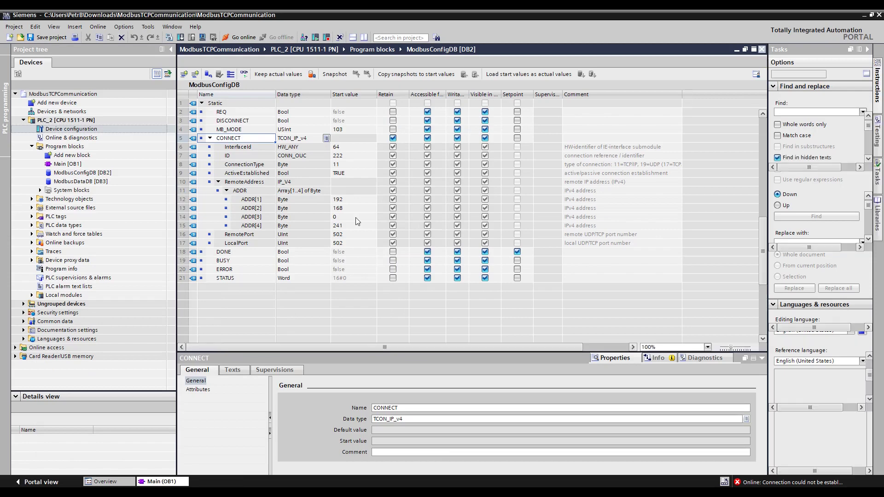
scroll(335, 294, "down", 3)
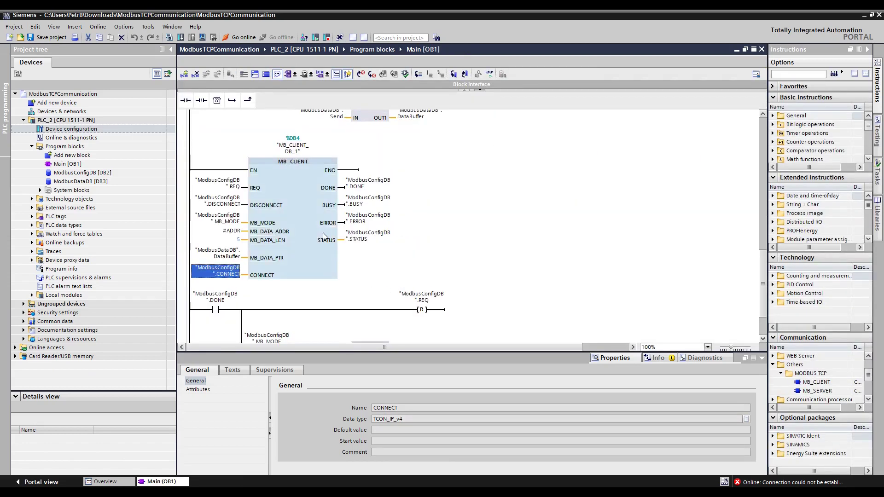
left_click(311, 231)
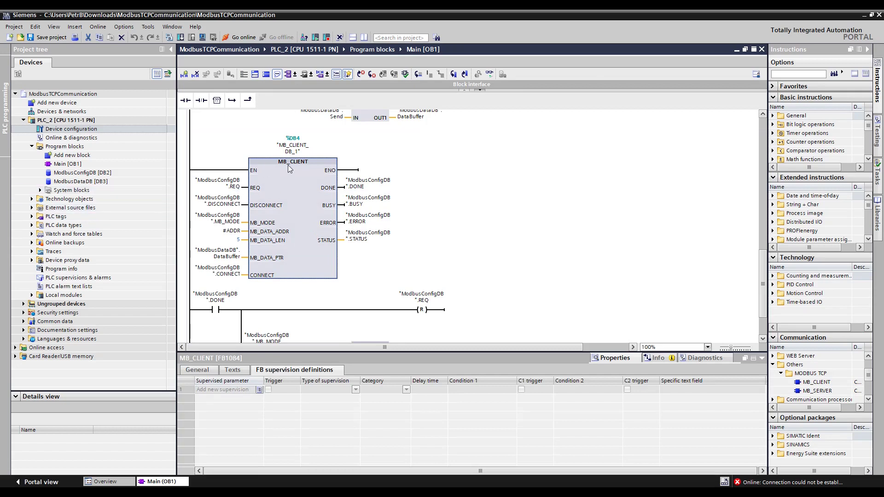
- Open the MB_CLIENT_DB_1 [DB4] instance data block from the program resources under System blocks
left_click(40, 190)
left_click(47, 199)
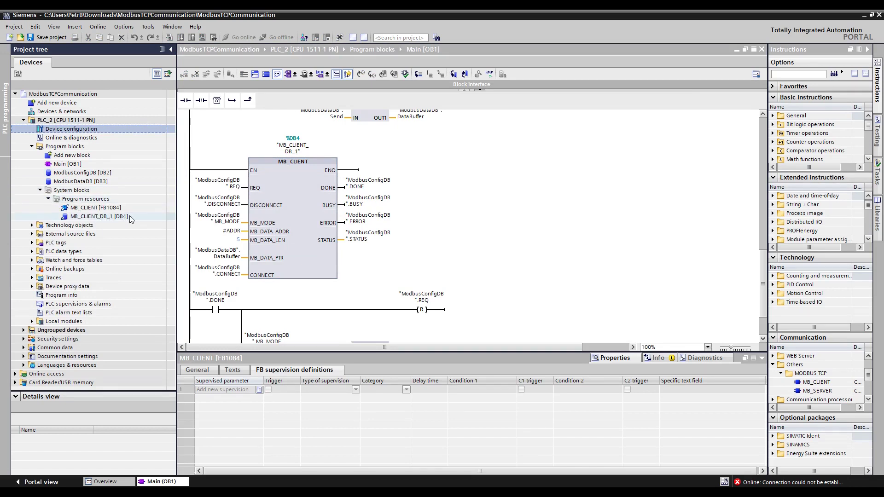
left_click(90, 217)
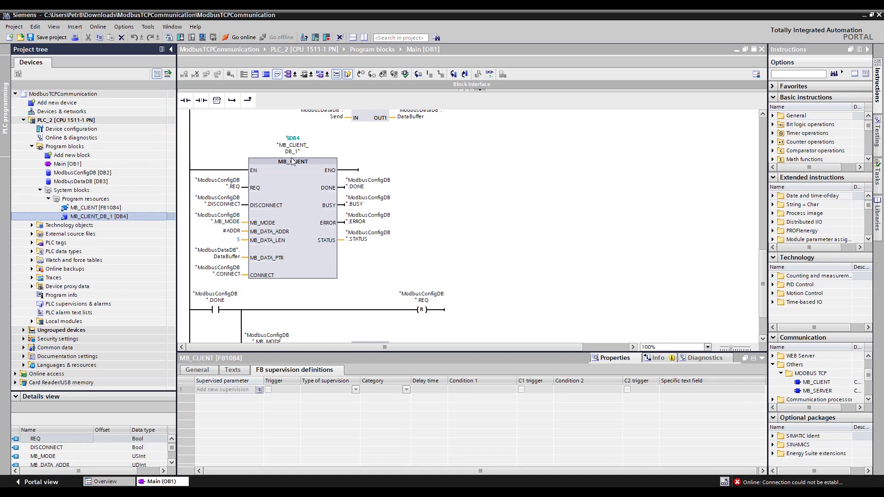
left_click(104, 216)
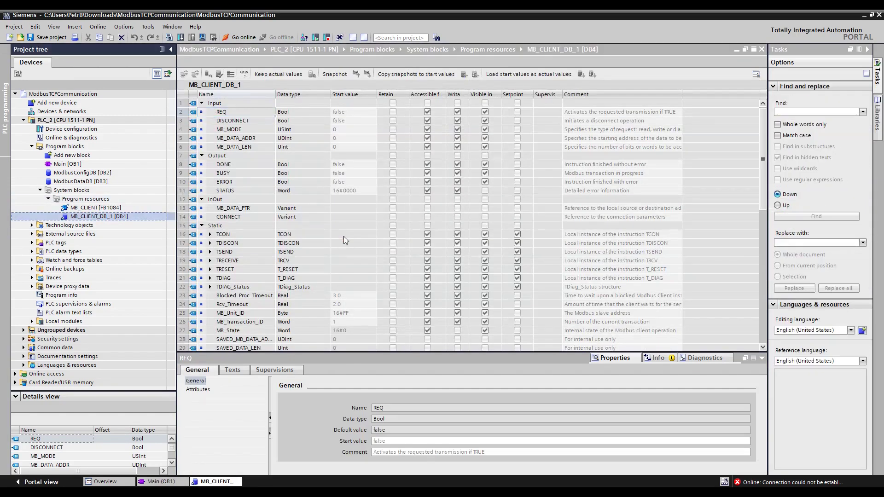
- Compare the MB_Unit_ID start value with the Slave ID in Modbus Slave, then close the MB_CLIENT_DB_1 data block
left_click(246, 313)
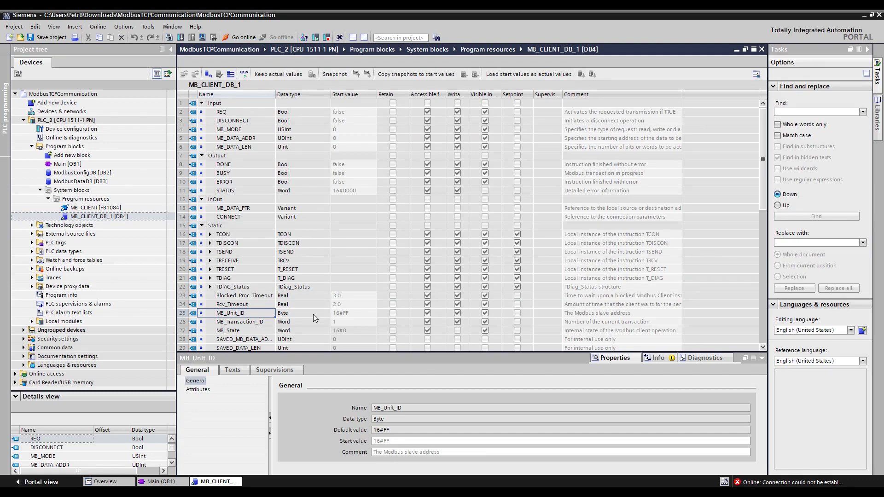
key("alt+Tab")
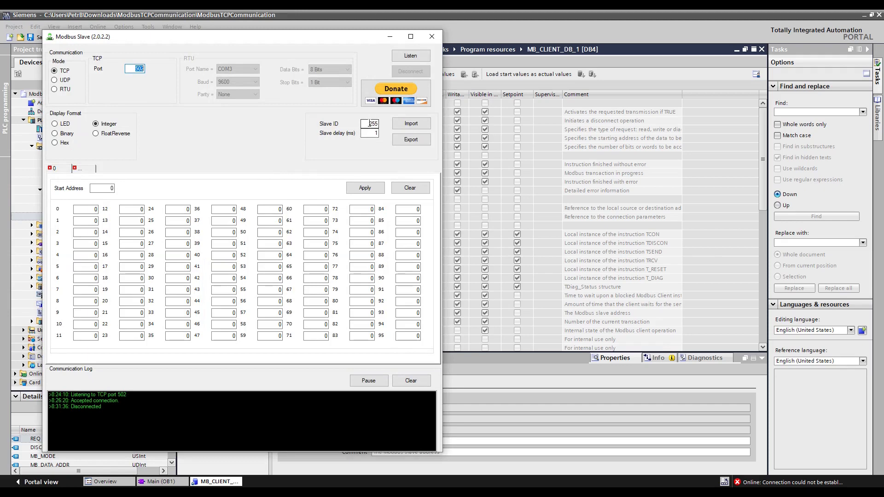
left_click_drag(366, 123, 385, 123)
key("alt+Tab")
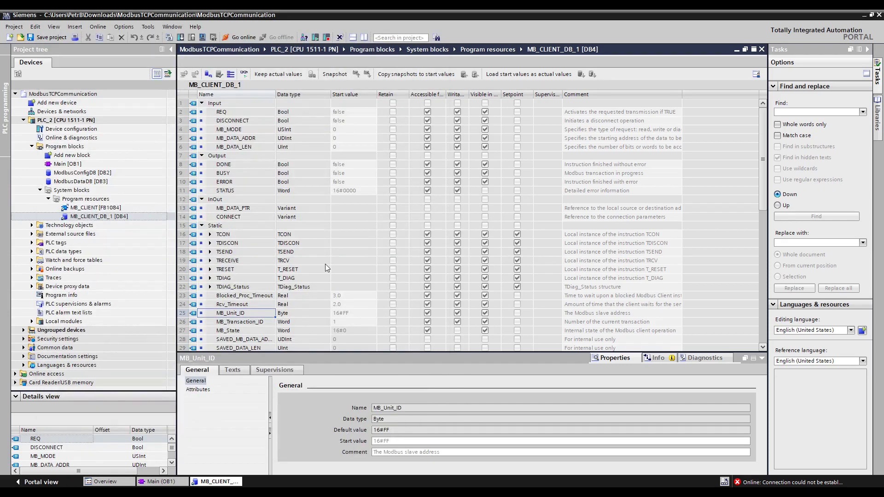
left_click(341, 315)
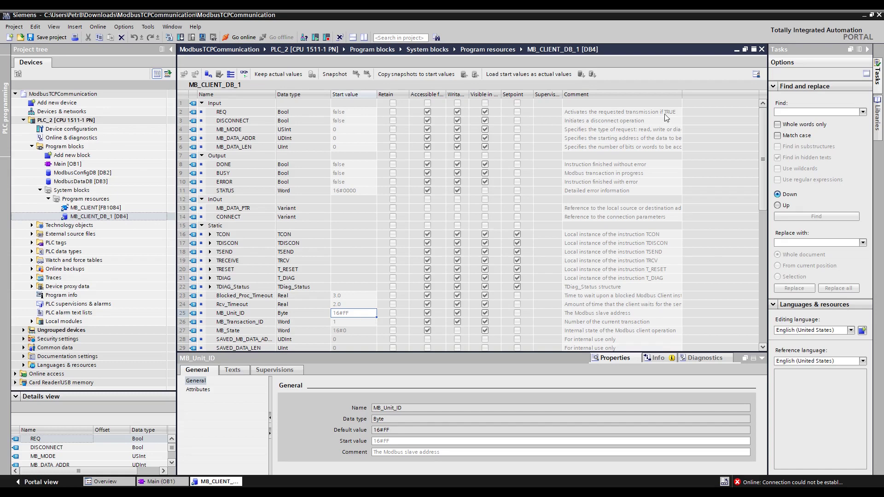
left_click(761, 49)
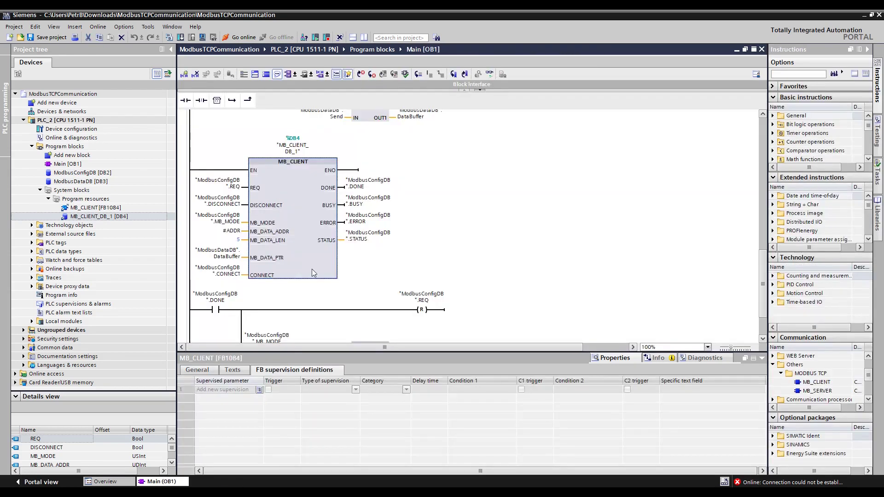
scroll(312, 258, "down", 3)
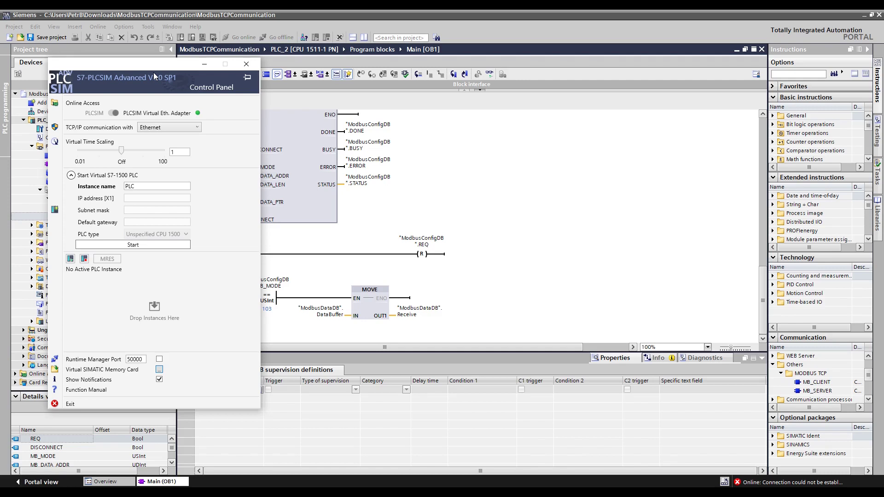
- In S7-PLCSIM Advanced, check that the PLCSIM Virtual Eth. Adapter is used and start a virtual S7-1500 instance named PLC
left_click_drag(154, 72, 184, 69)
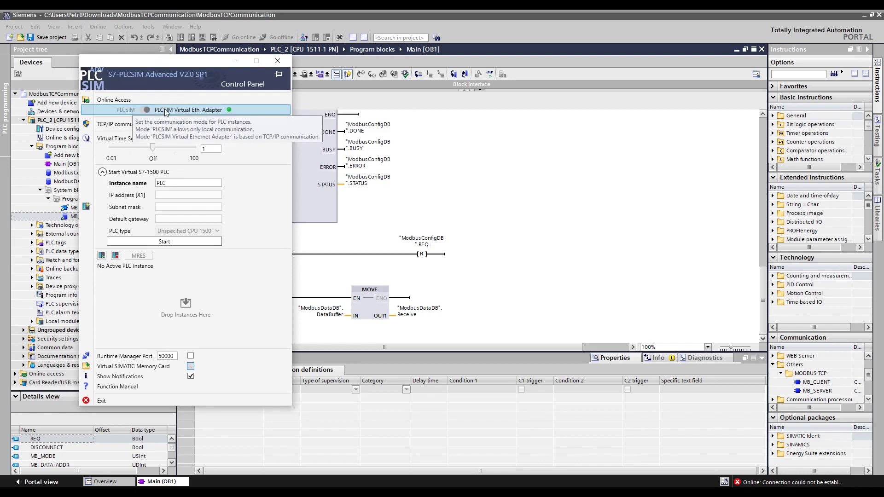
left_click(201, 110)
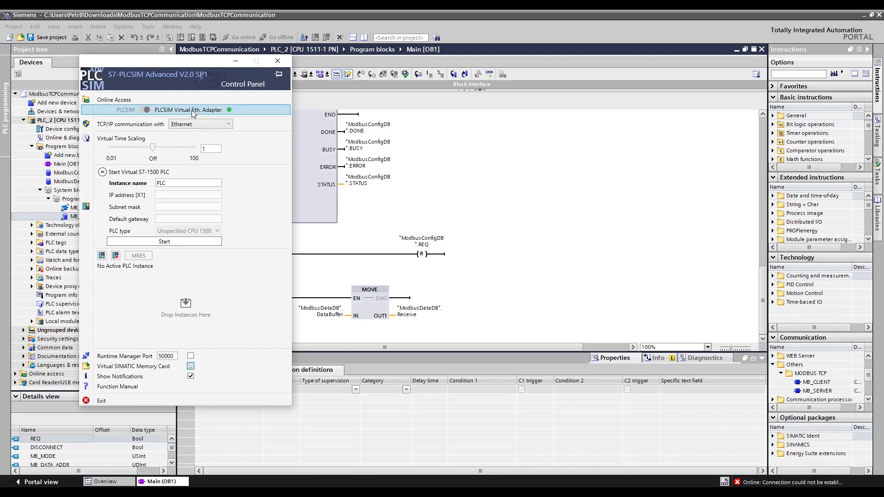
left_click(112, 186)
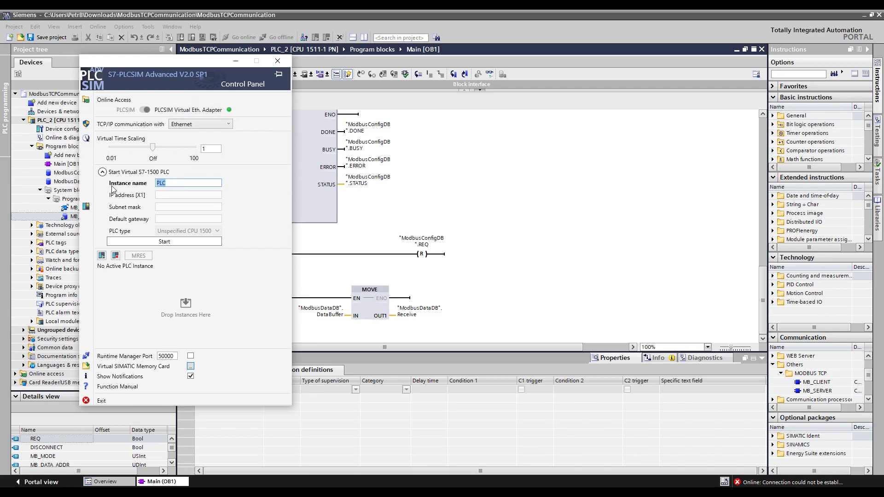
left_click(168, 242)
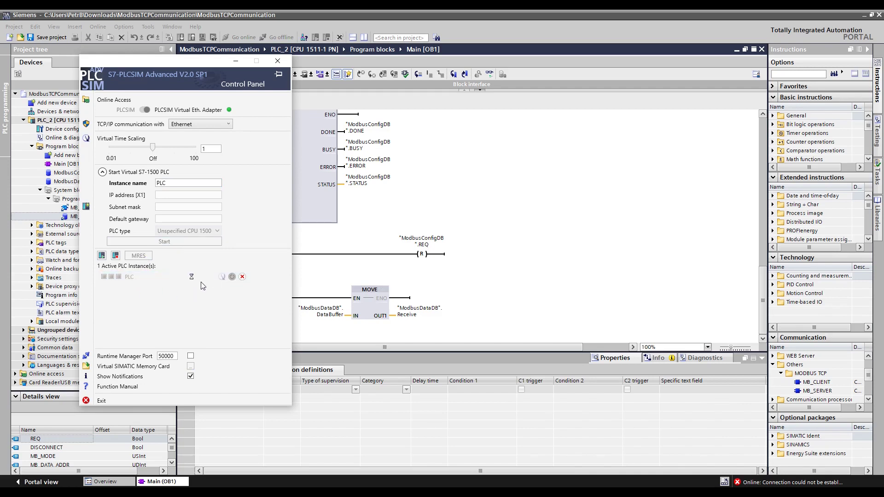
- Return to TIA Portal and check the Ethernet addresses of PLC_2's PROFINET interface [X1] in the device configuration
left_click(259, 19)
left_click(85, 129)
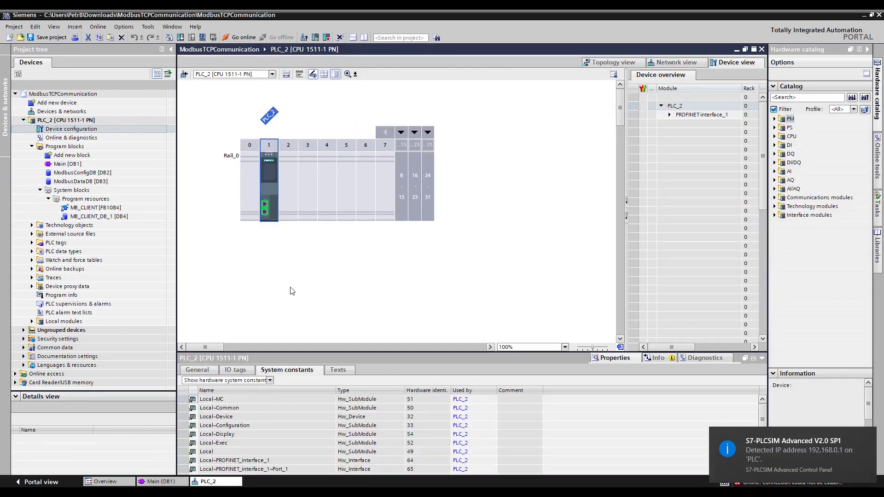
left_click(197, 370)
left_click(232, 407)
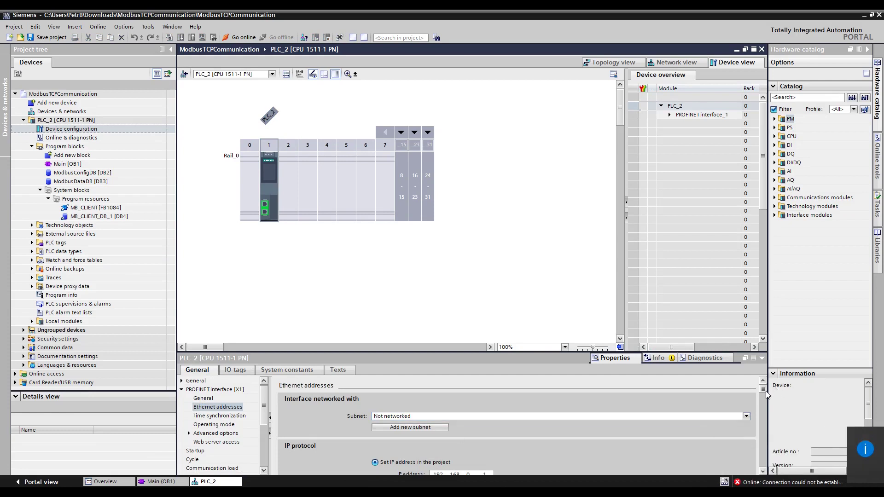
scroll(764, 468, "down", 2)
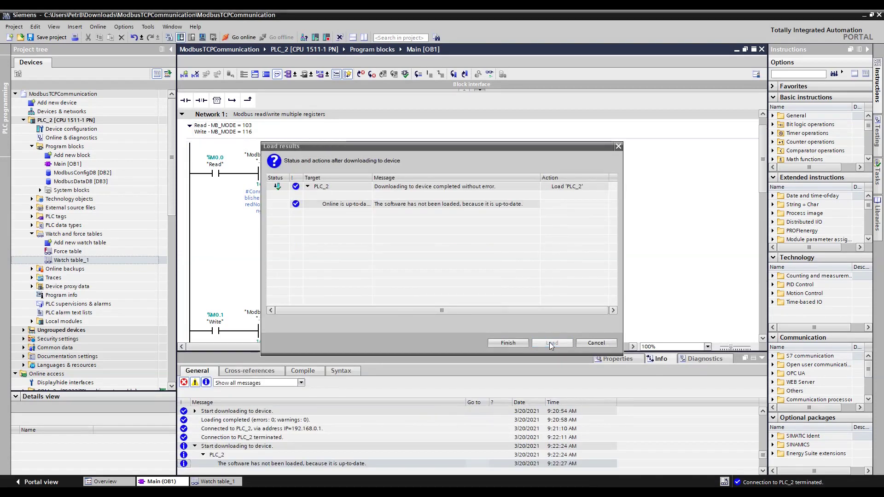
- Finish the download to PLC_2 and select the Siemens PLCSIM Virtual Ethernet Adapter under Online access
left_click(518, 342)
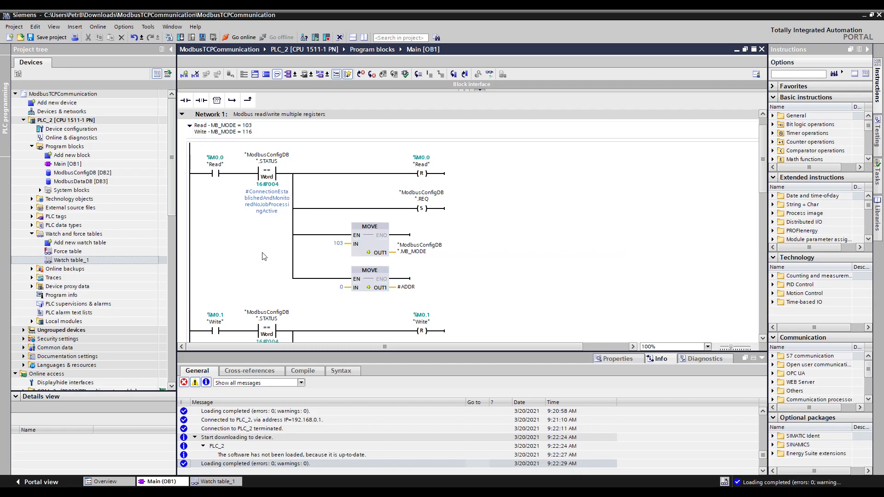
scroll(155, 322, "down", 4)
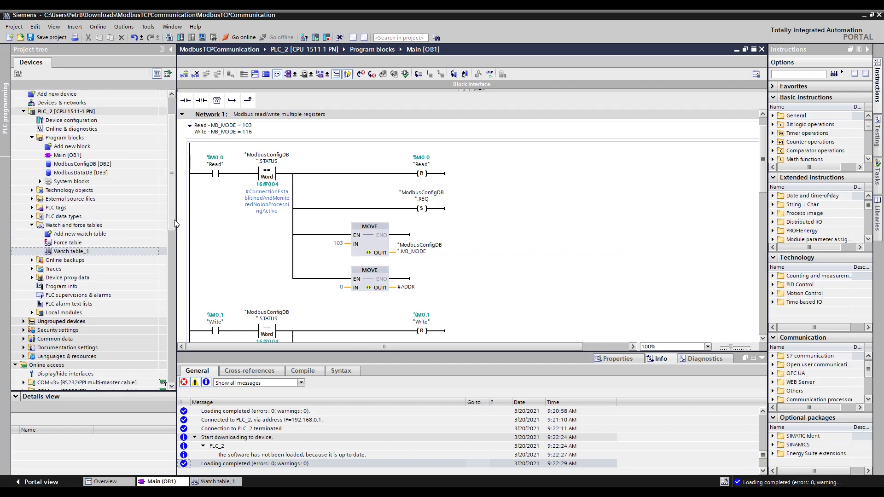
left_click(97, 330)
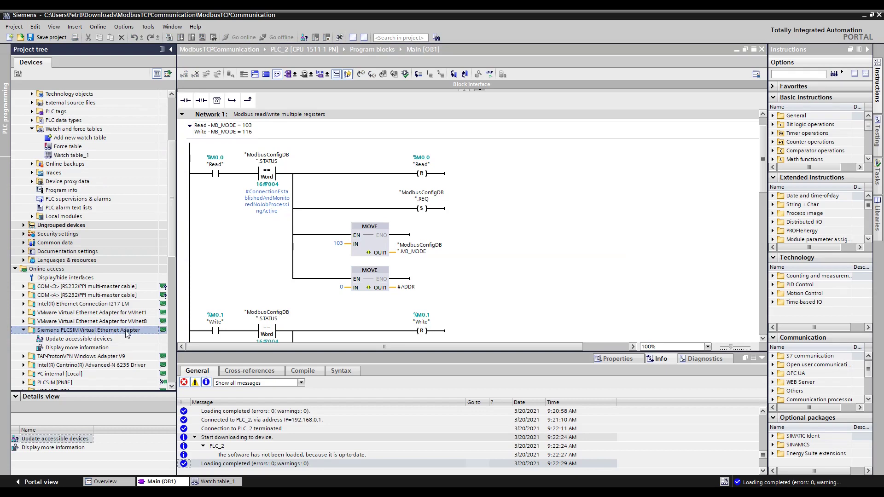
- Turn on online monitoring in Main [OB1] and examine the STATUS output of the MB_CLIENT block
left_click(492, 50)
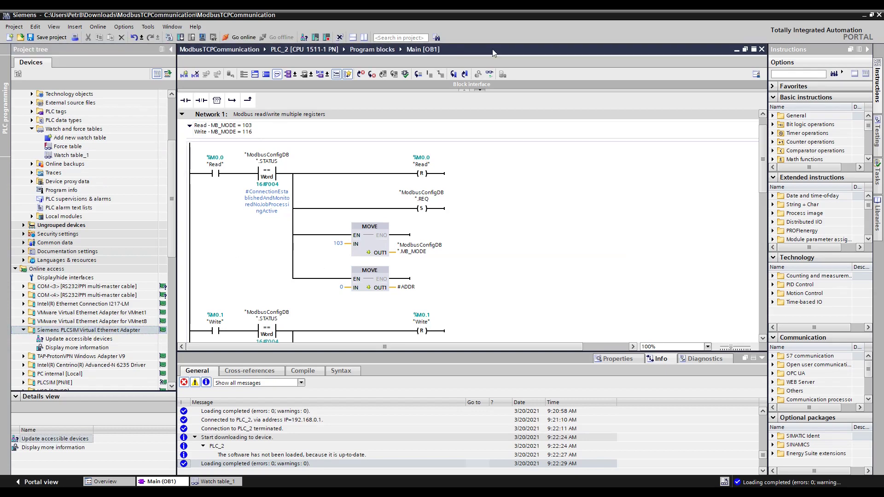
left_click(490, 74)
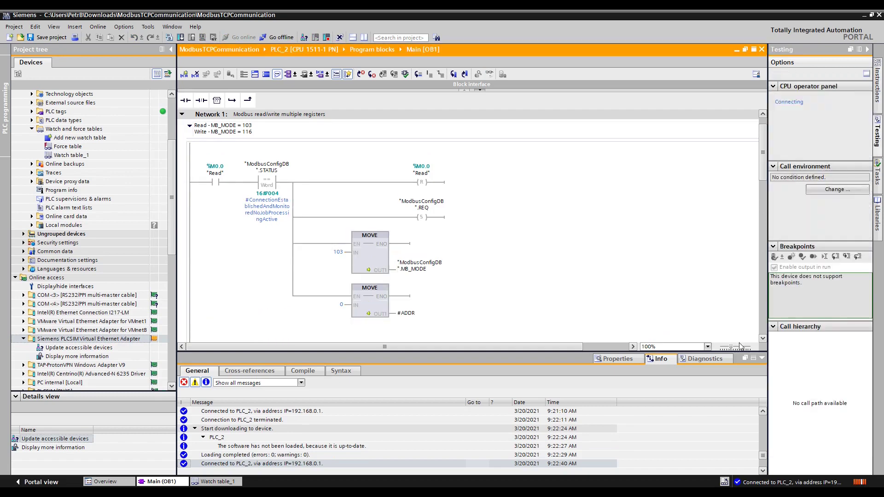
left_click(762, 357)
scroll(542, 300, "down", 8)
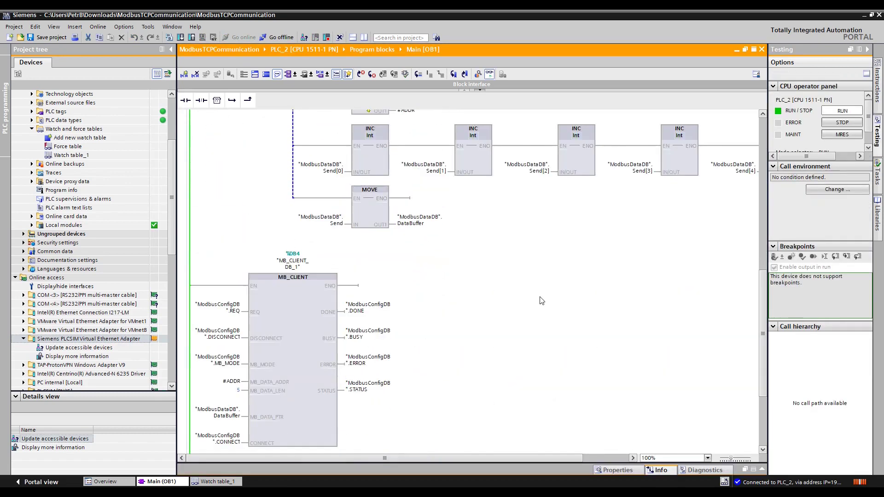
scroll(541, 300, "down", 3)
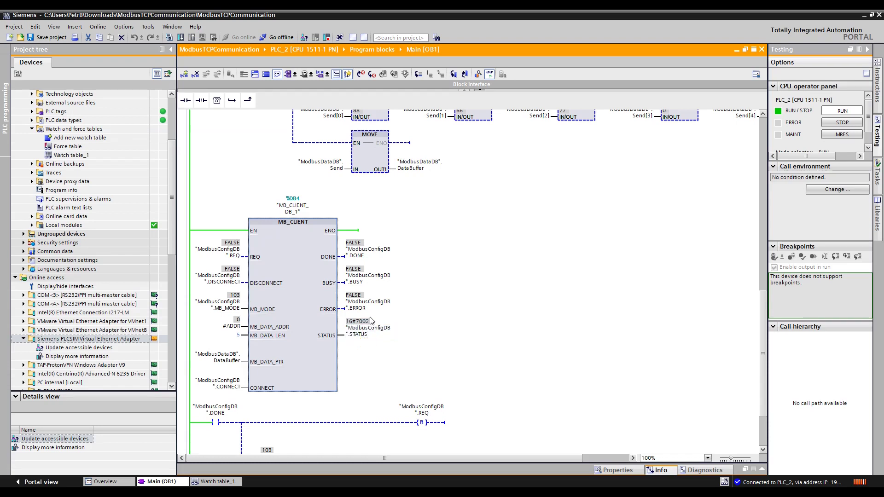
left_click(355, 330)
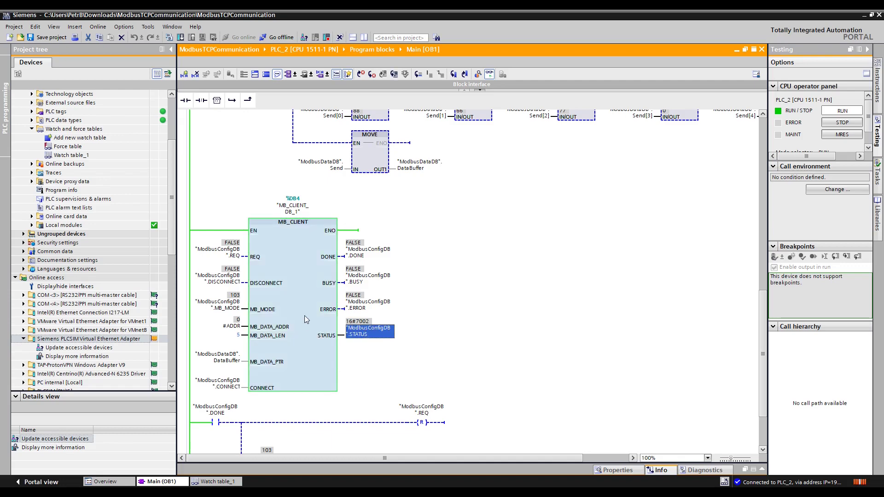
- Start listening on TCP port 502 in Modbus Slave, then return to TIA Portal and check the MB_CLIENT STATUS output
key("alt+Tab")
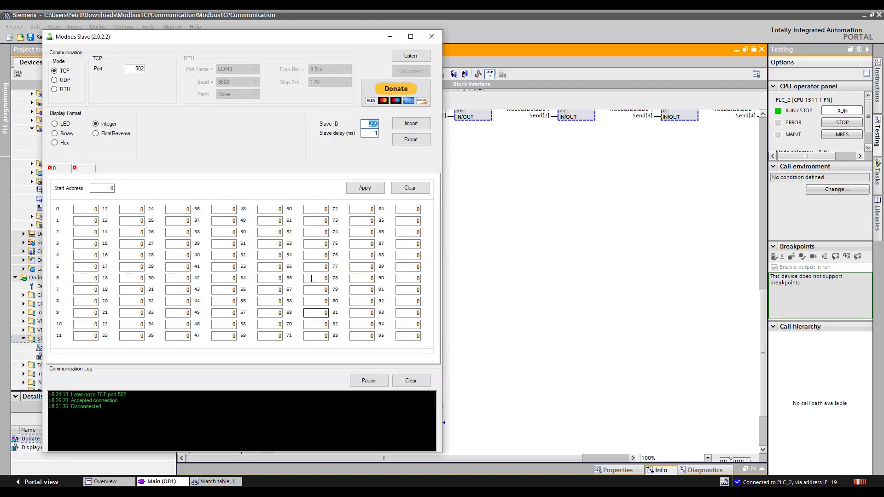
left_click(415, 57)
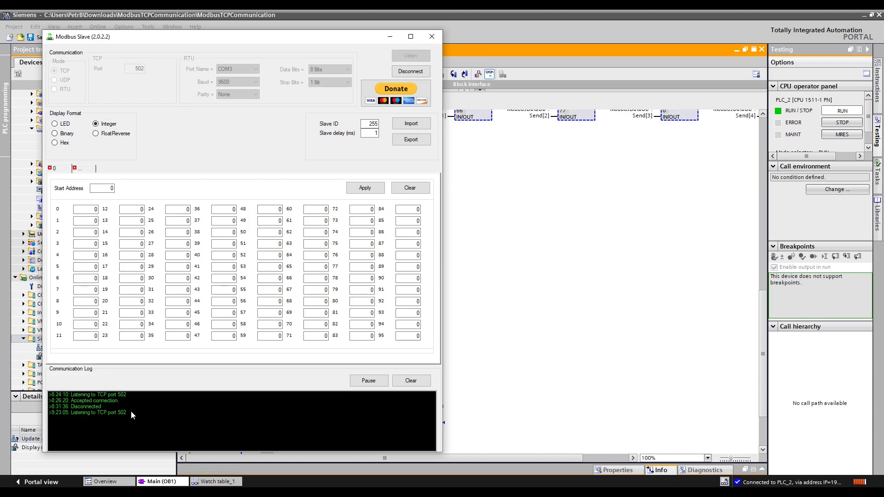
left_click(102, 419)
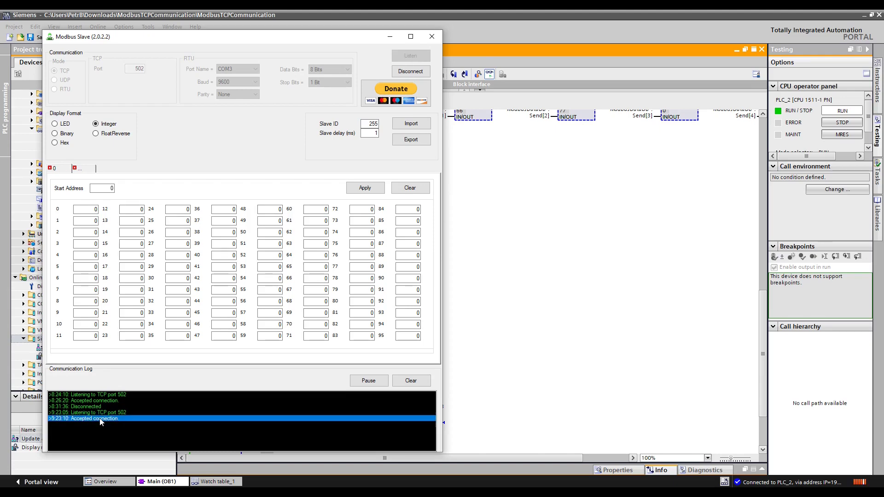
left_click(500, 348)
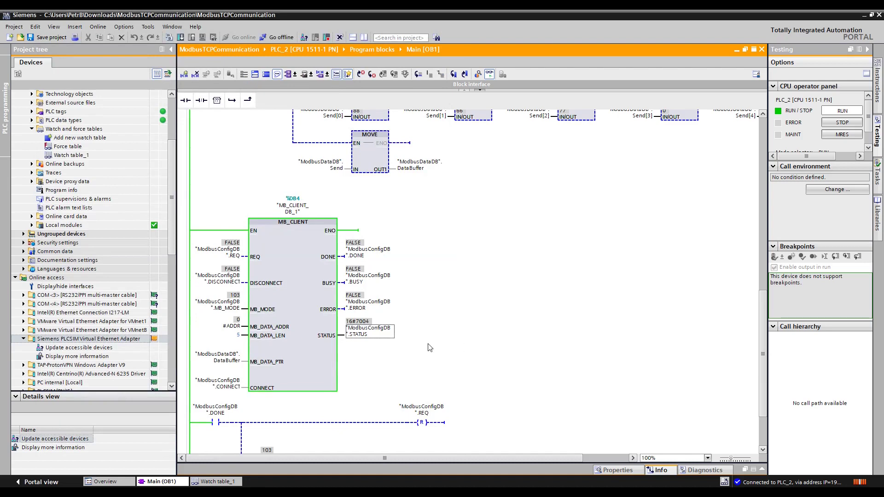
left_click(367, 329)
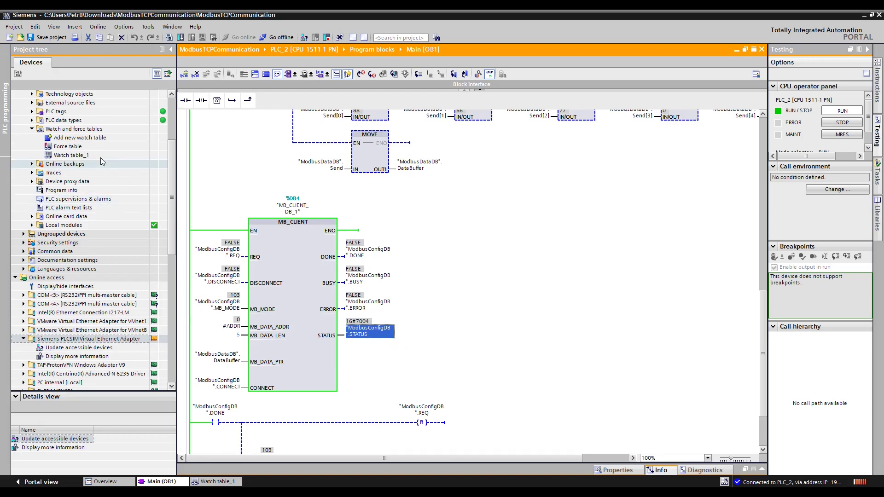
- Open Watch table_1 side by side with Main [OB1] and monitor all its values, narrowing the Address column
double_click(74, 155)
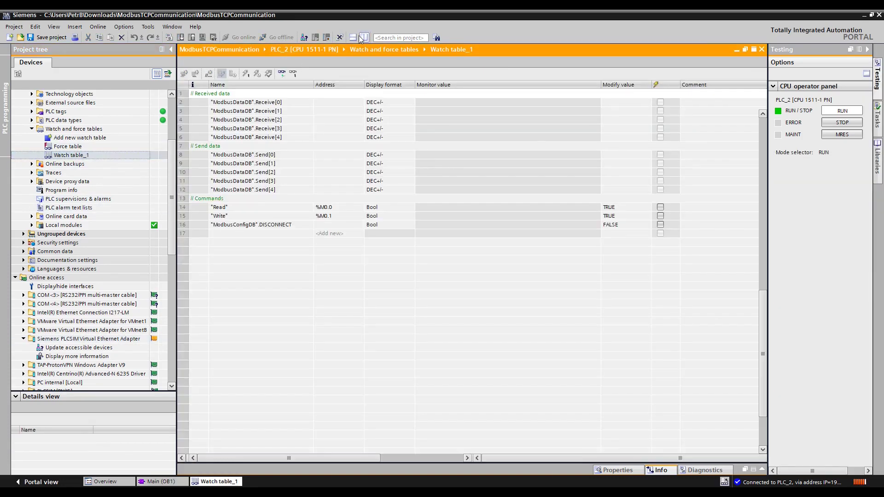
left_click(362, 38)
left_click(325, 130)
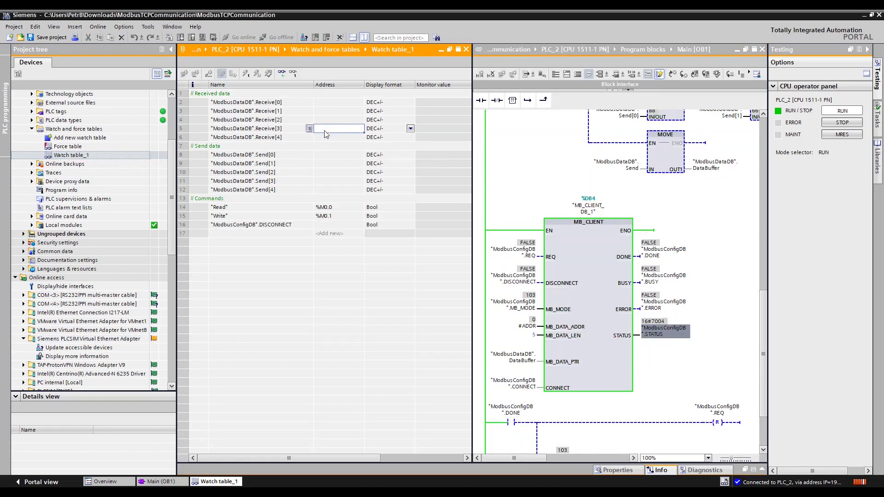
left_click(282, 73)
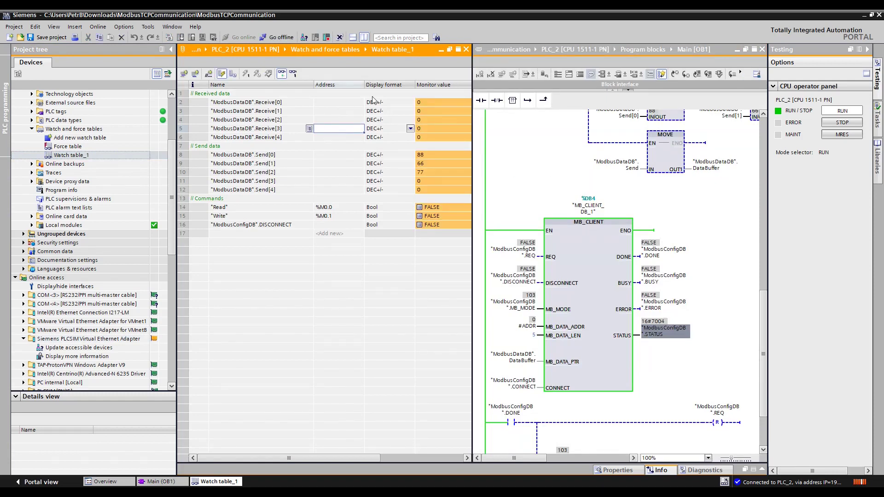
left_click_drag(365, 85, 356, 84)
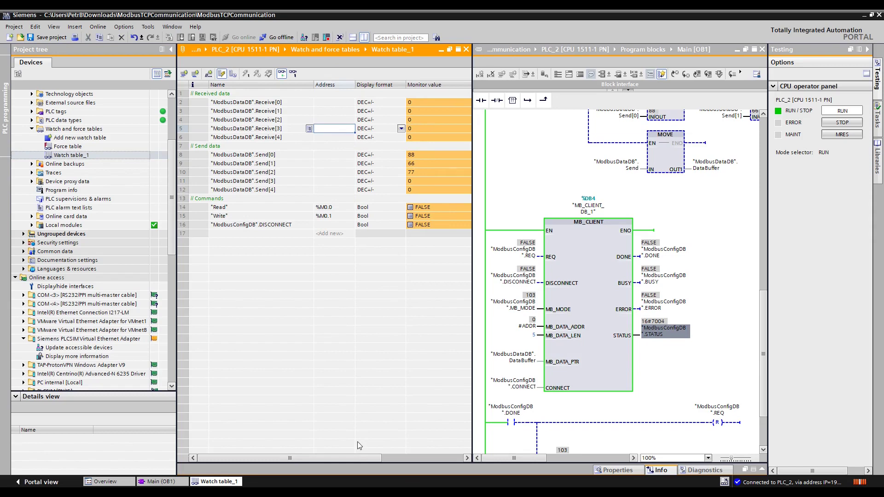
- In Modbus Slave, set registers 0 to 4 to 1, 2, 4, 5 and 1 and apply the values
key("alt+Tab")
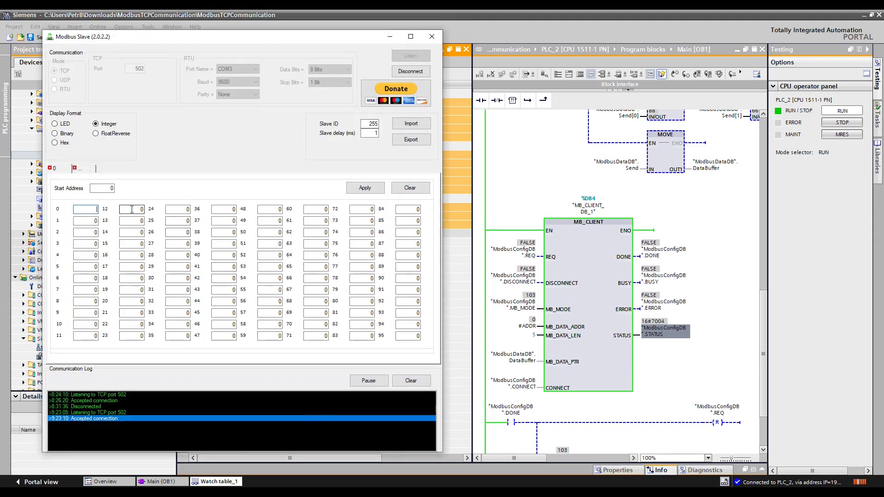
type("1")
key("Tab")
type("2")
key("Tab")
type("4")
key("Tab")
type("5")
key("Tab")
type("1")
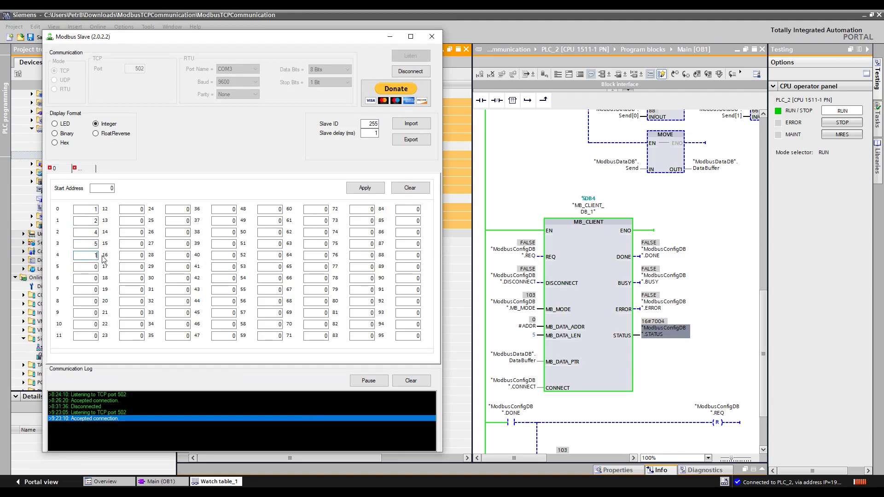
left_click(375, 192)
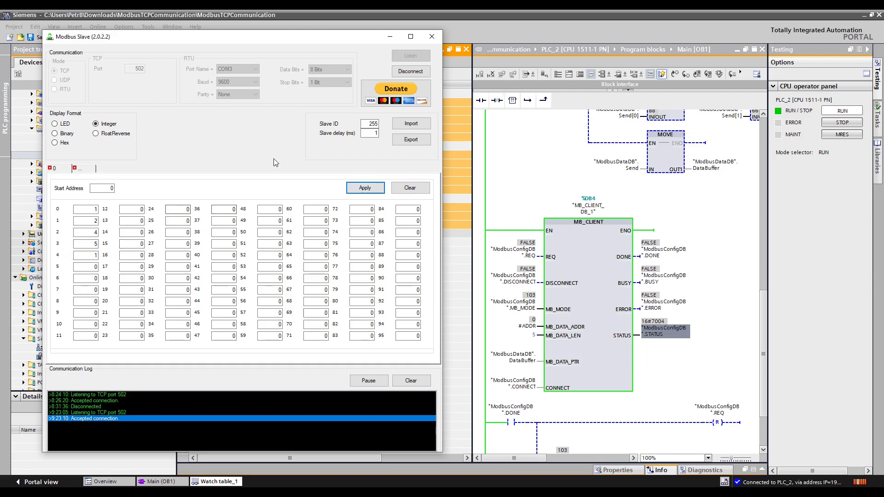
- Return to TIA Portal and select the %M0.0 "Read" contact operand in Network 1 of Main [OB1]
left_click(579, 264)
scroll(579, 263, "up", 5)
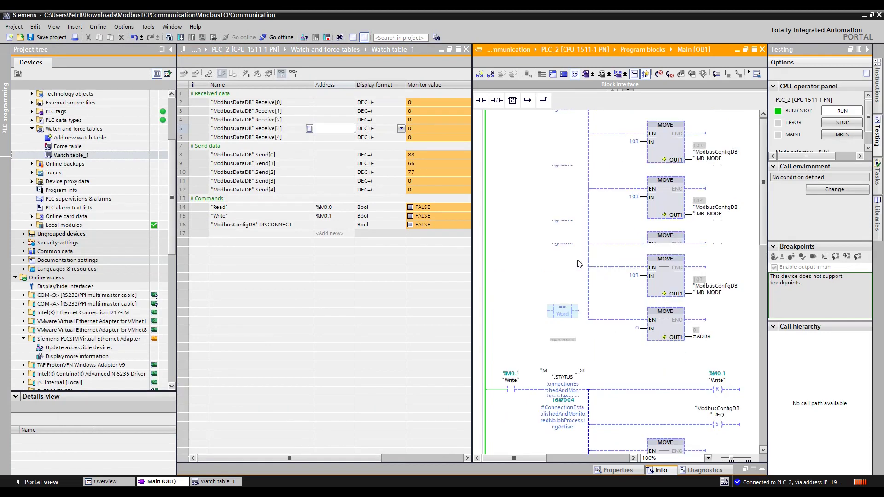
scroll(579, 264, "up", 3)
left_click(515, 197)
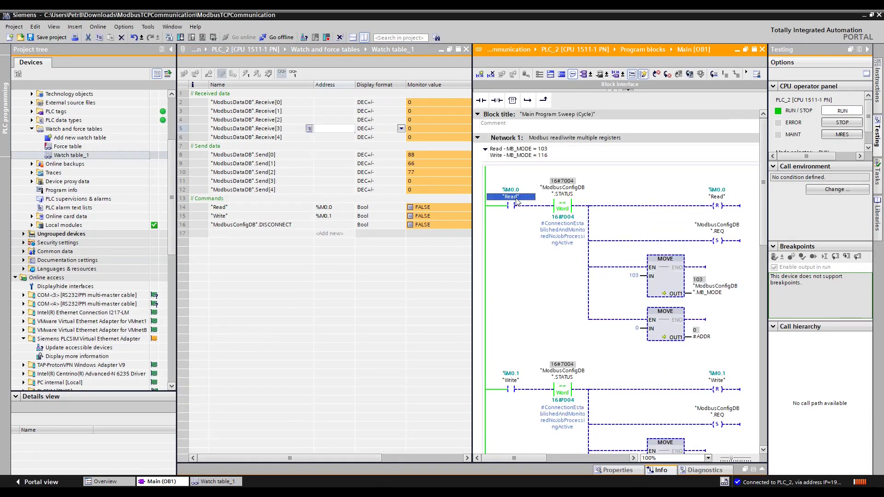
- Modify the %M0.0 "Read" contact to 1 and check the ModbusDataDB Receive values in Watch table_1
right_click(516, 199)
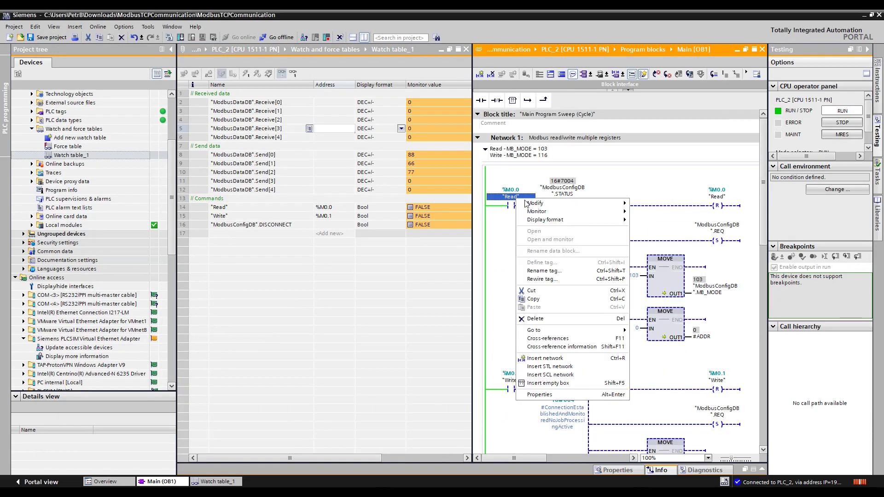
mouse_move(534, 203)
left_click(699, 213)
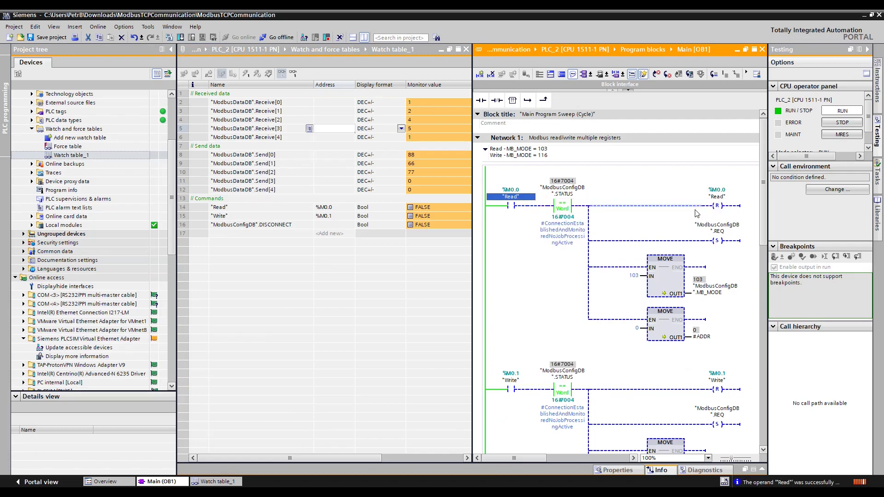
left_click(251, 102)
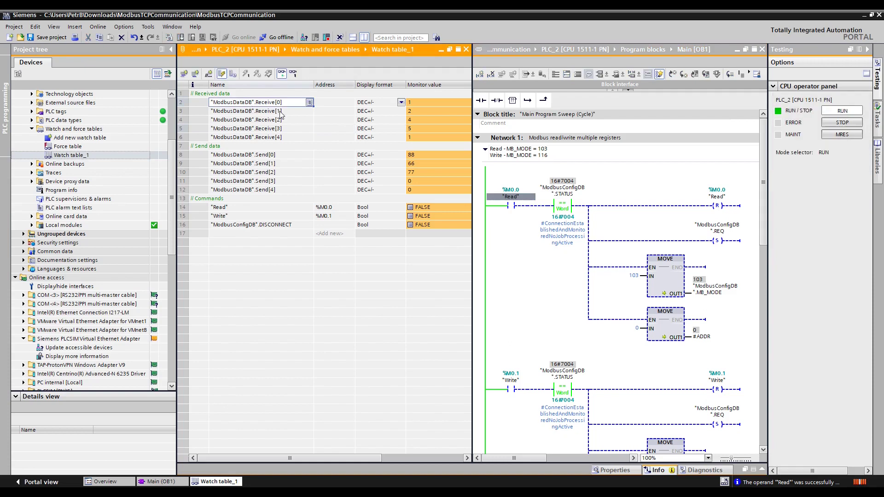
left_click(452, 106)
left_click(438, 127)
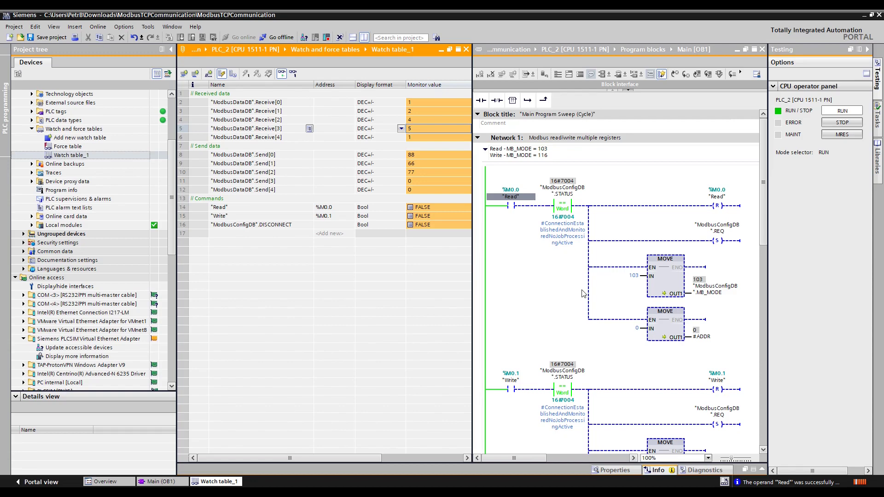
- Review the ModbusDataDB Send values in Watch table_1, then modify the %M0.1 "Write" contact in Main [OB1] to 1
left_click(559, 297)
scroll(517, 246, "down", 5)
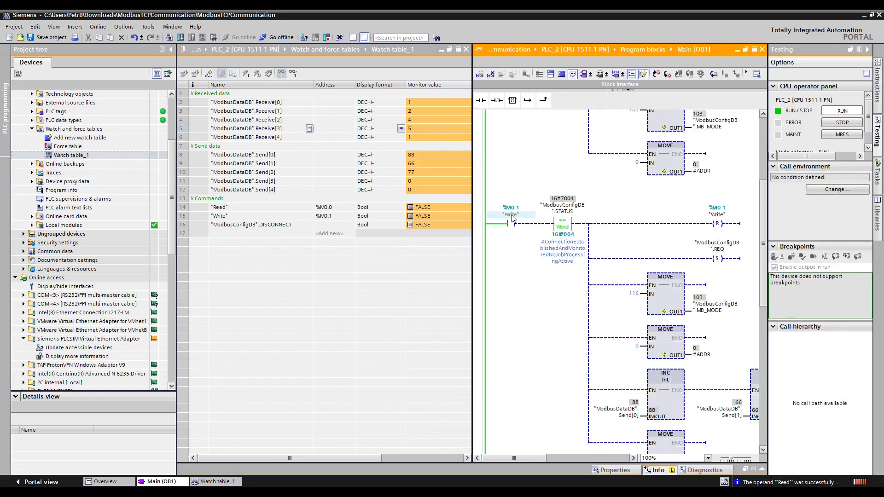
left_click(512, 215)
scroll(508, 202, "down", 3)
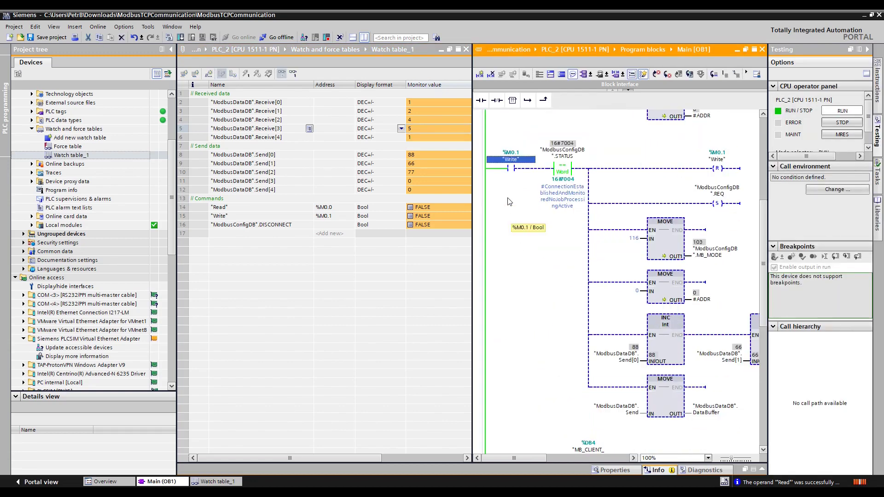
left_click(420, 161)
left_click(421, 182)
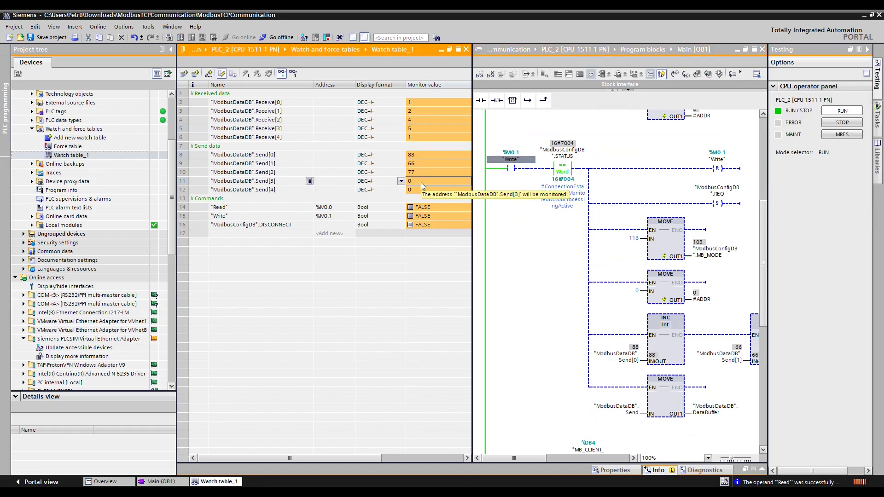
left_click(428, 171)
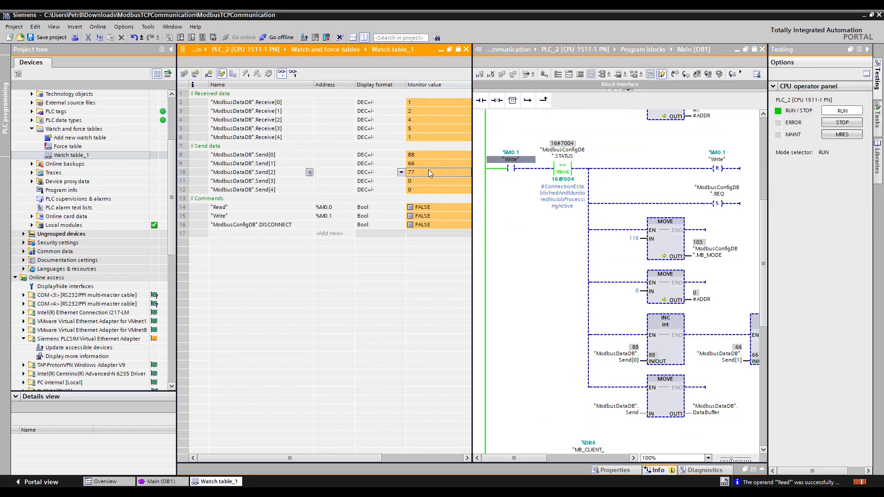
right_click(522, 162)
mouse_move(552, 163)
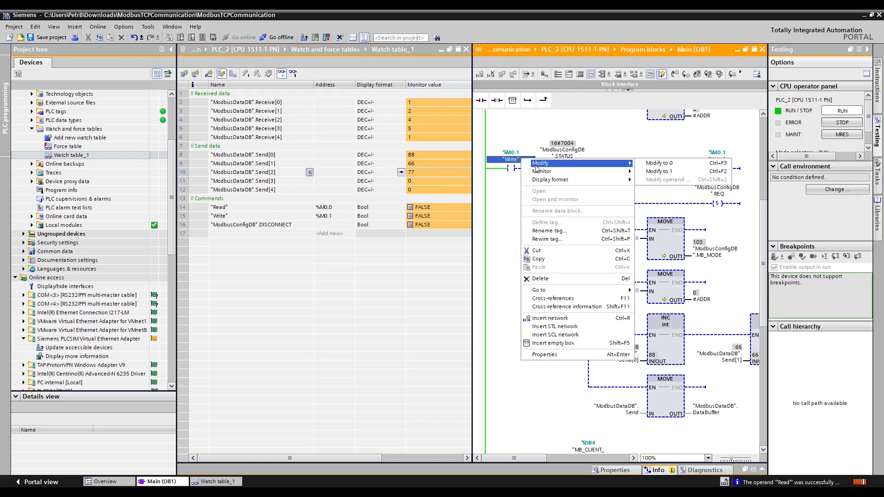
left_click(693, 172)
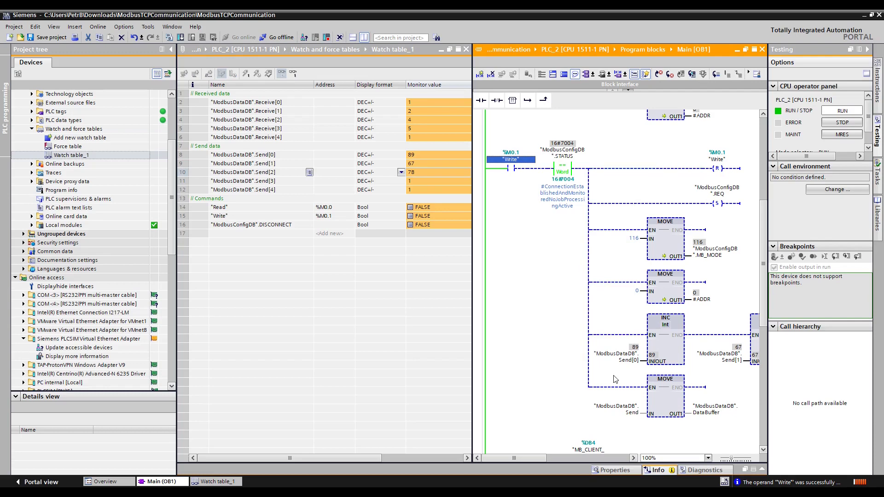
- Switch to Modbus Slave, examine the read and write entries in the communication log, and return to TIA Portal
key("alt+Tab")
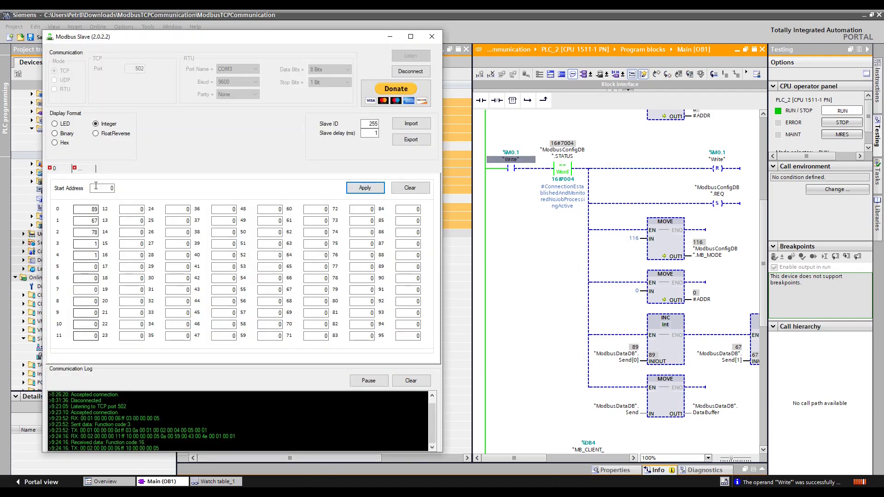
left_click(96, 413)
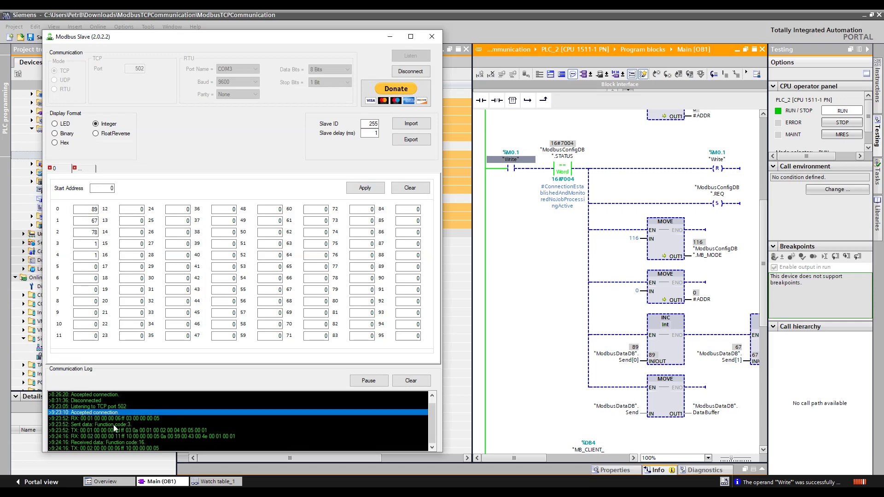
left_click(139, 419)
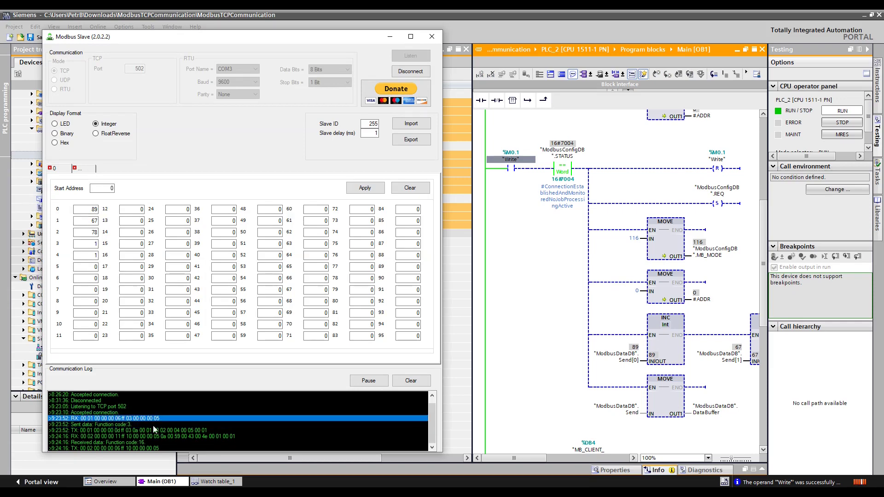
left_click(151, 424)
left_click(144, 430)
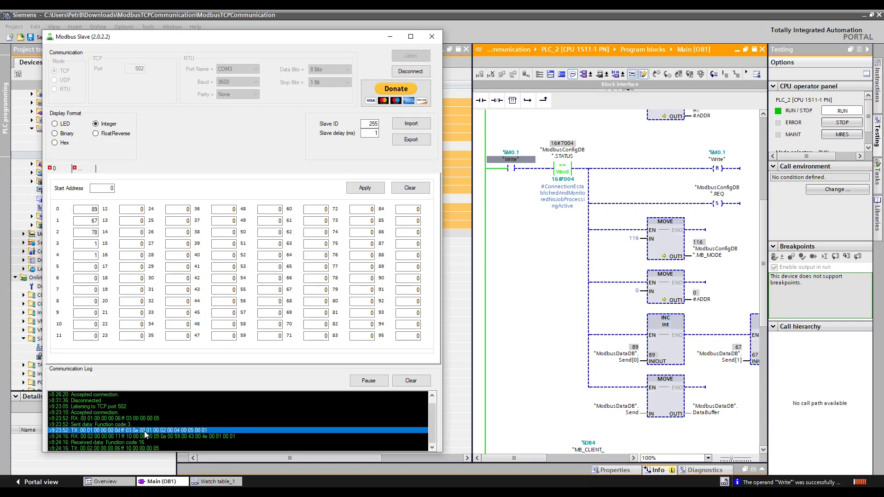
left_click(120, 437)
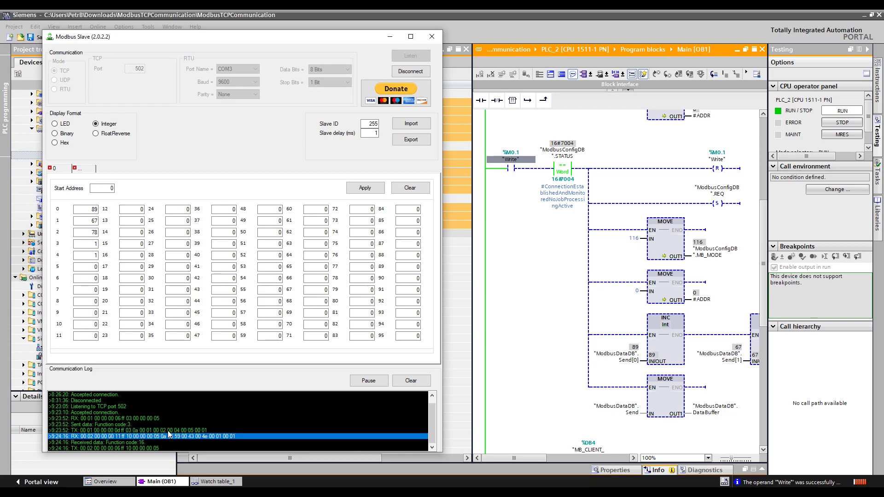
key("Up")
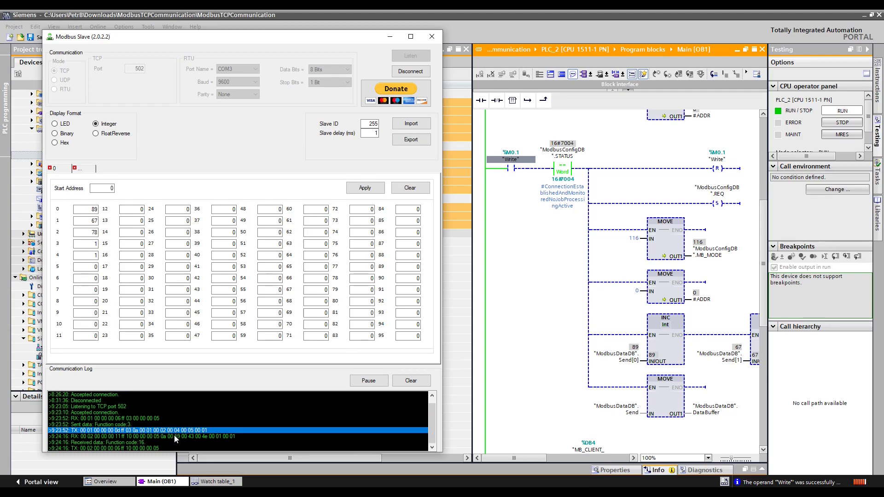
left_click(174, 435)
left_click(130, 429)
left_click(523, 340)
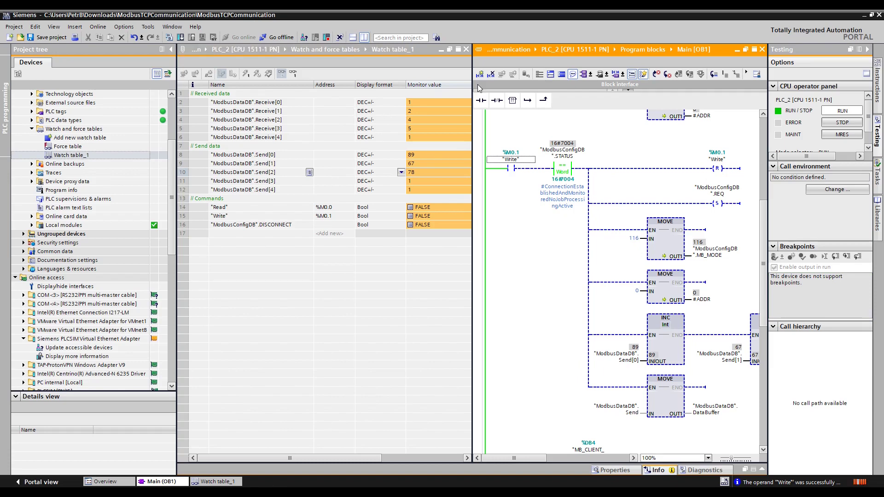
- Go online with PLC_2 again using a single editor view and open ModbusConfigDB [DB2]
left_click(355, 39)
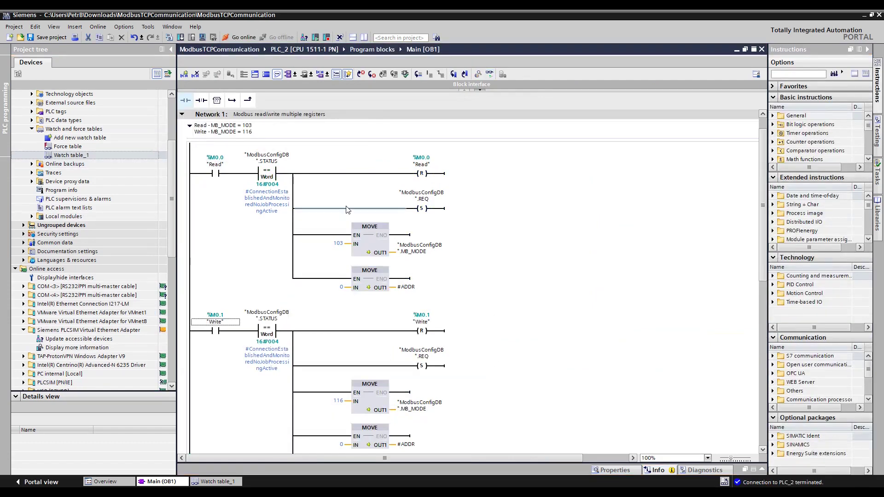
left_click(251, 38)
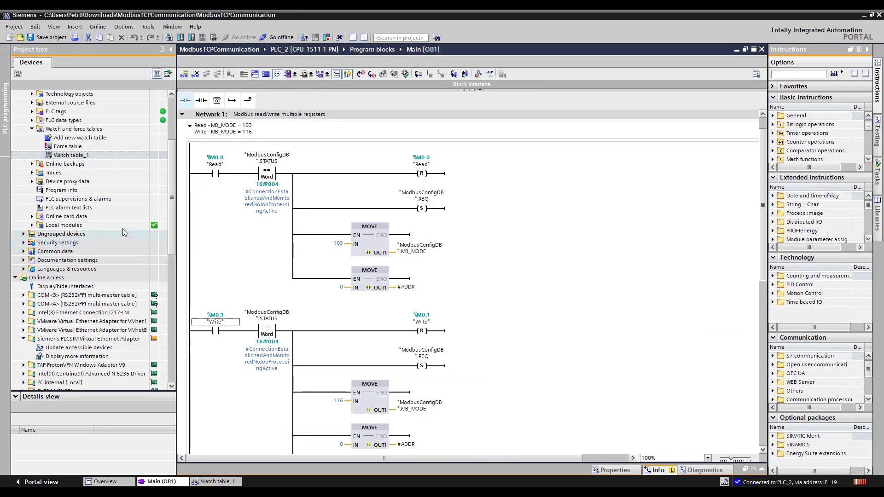
left_click(119, 190)
scroll(101, 196, "up", 3)
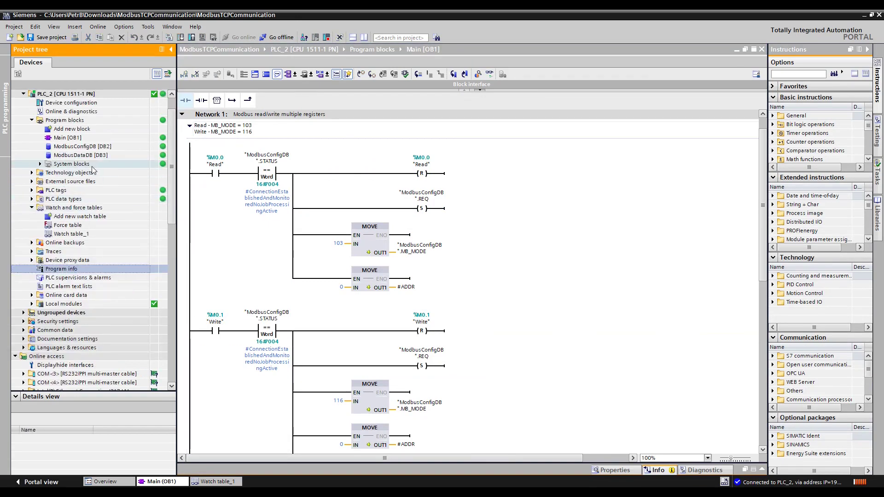
double_click(98, 148)
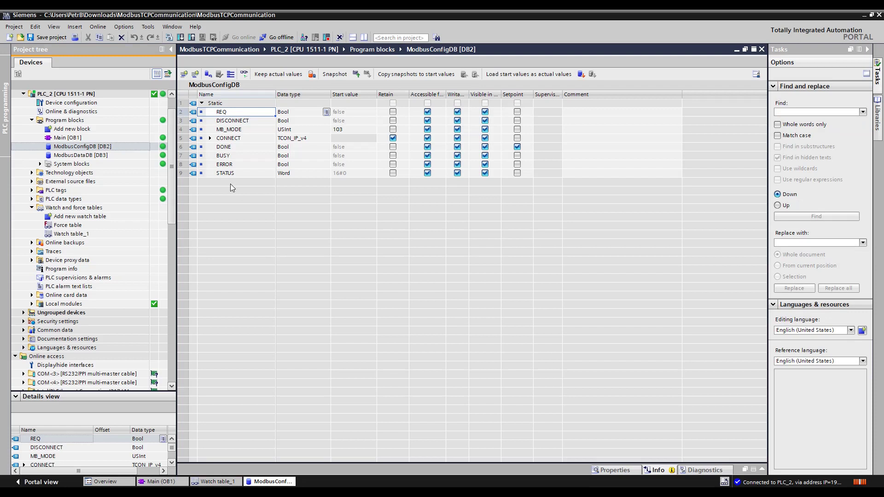
- Monitor ModbusConfigDB online with the CONNECT structure expanded down to the RemoteAddress ADDR bytes
left_click(210, 139)
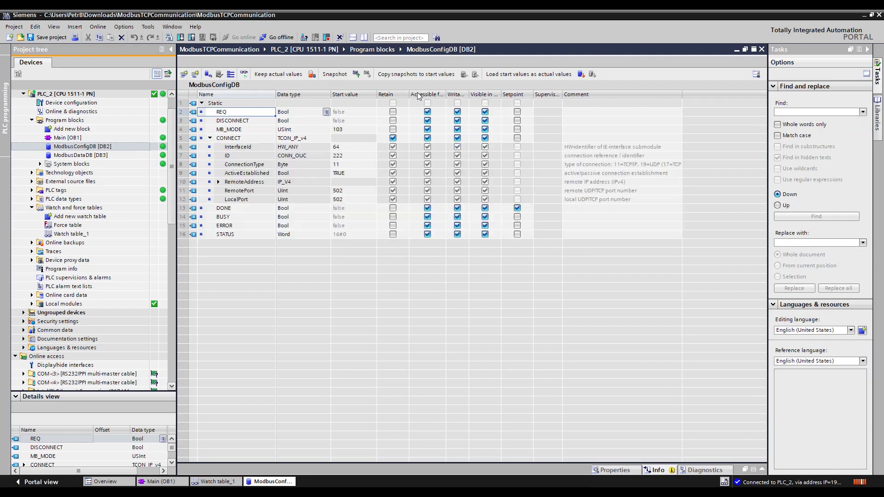
left_click(244, 75)
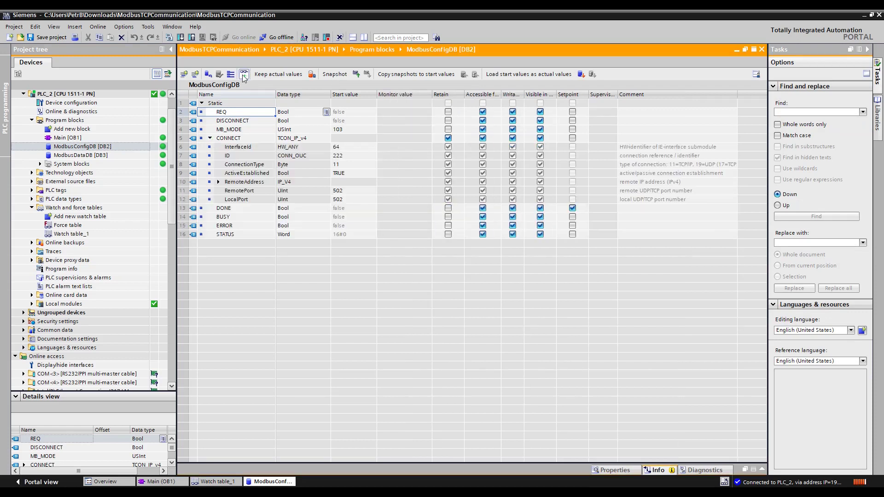
left_click(219, 182)
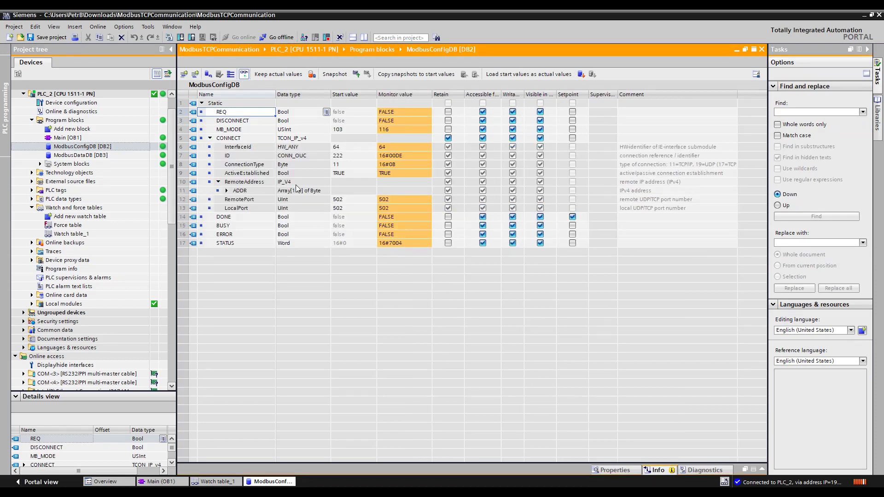
left_click(227, 191)
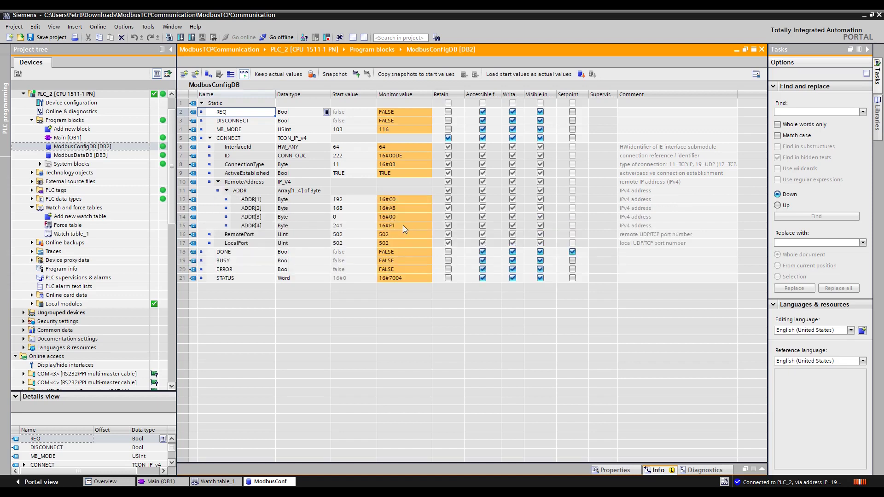
- Modify the monitored value of RemoteAddress ADDR[3] in ModbusConfigDB to hex 1
right_click(399, 217)
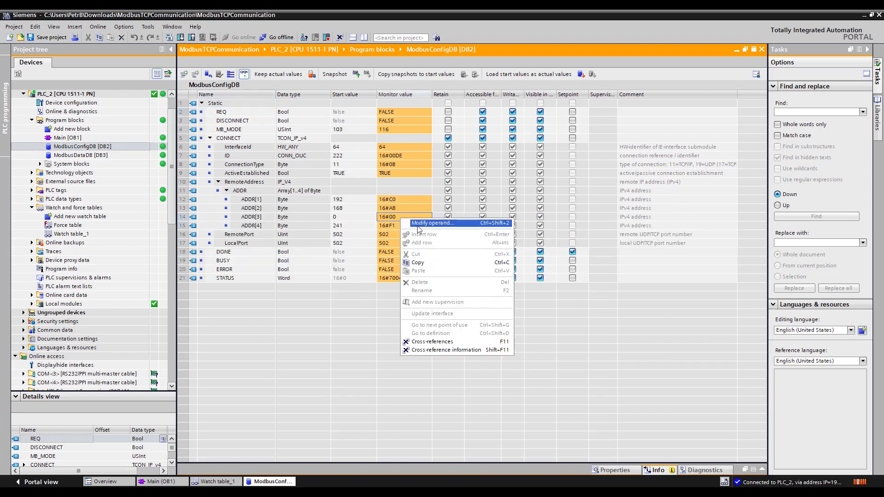
left_click(419, 224)
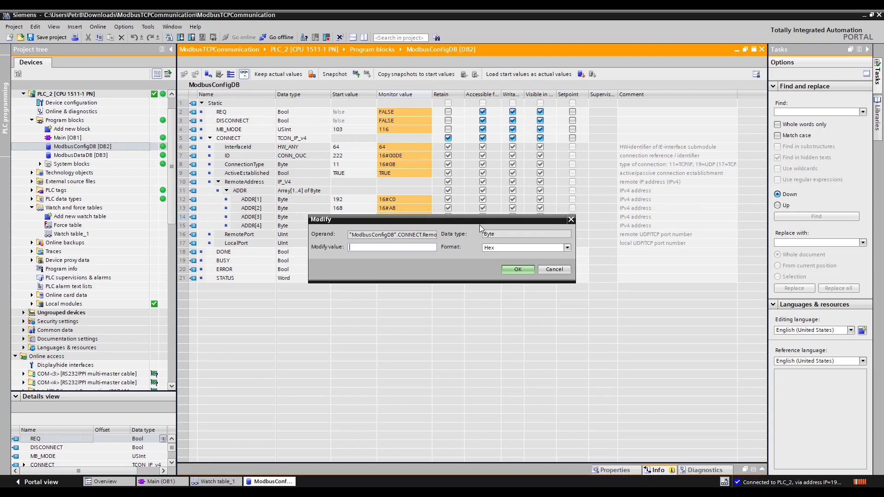
type("1")
left_click(512, 270)
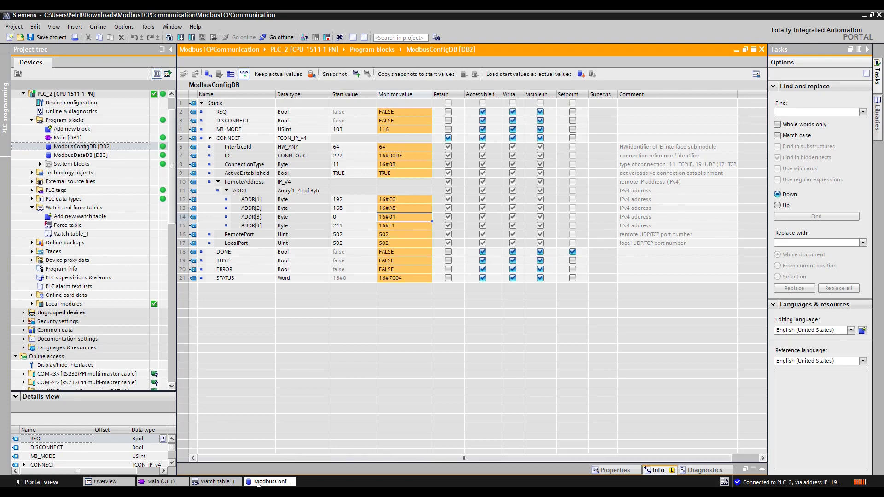
- Return to Main [OB1] and turn on online monitoring of the MB_CLIENT network
left_click(214, 482)
left_click(182, 483)
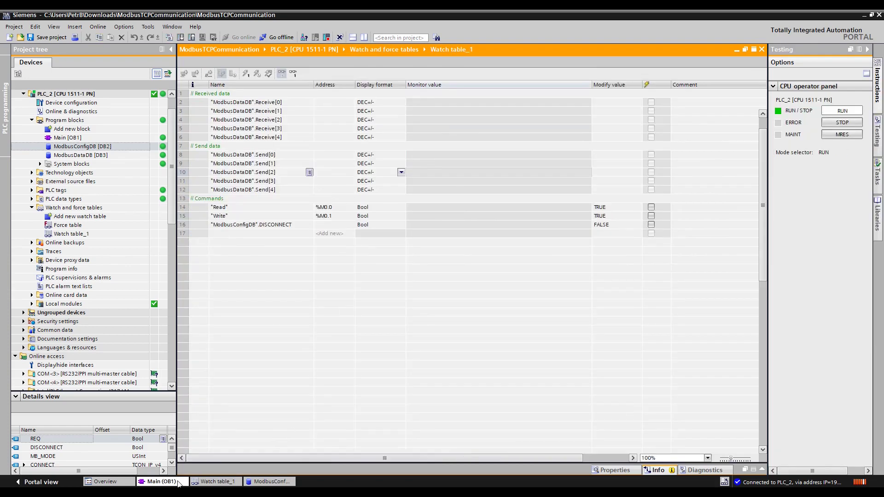
scroll(375, 366, "down", 10)
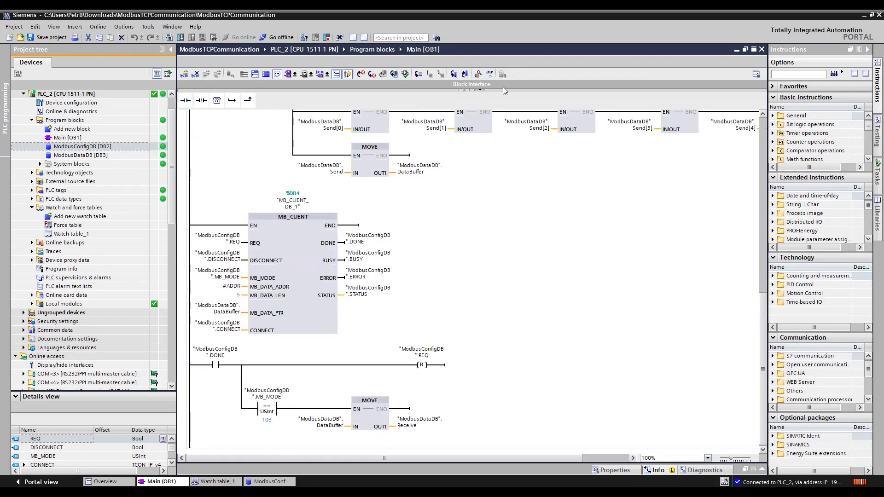
left_click(490, 75)
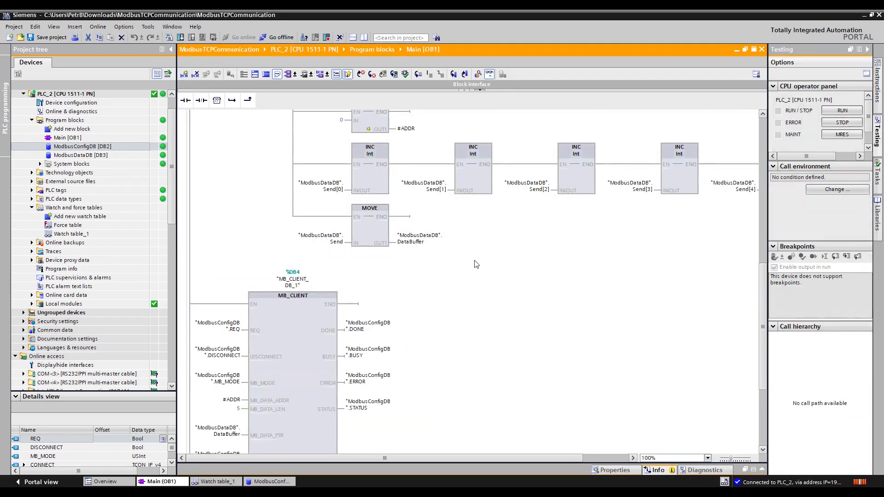
left_click(289, 304)
scroll(288, 314, "up", 10)
- Modify the %M0.1 "Write" contact to 1 and check the MB_CLIENT block's inputs and outputs
left_click(219, 219)
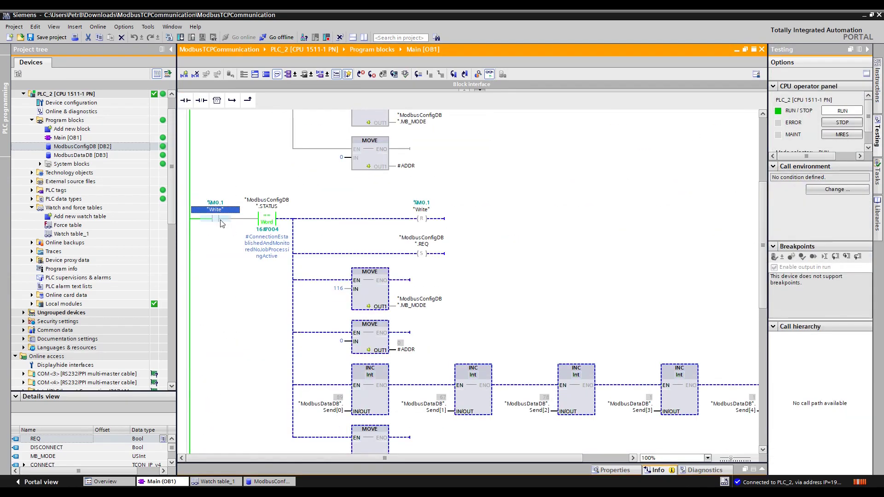
right_click(219, 219)
mouse_move(313, 220)
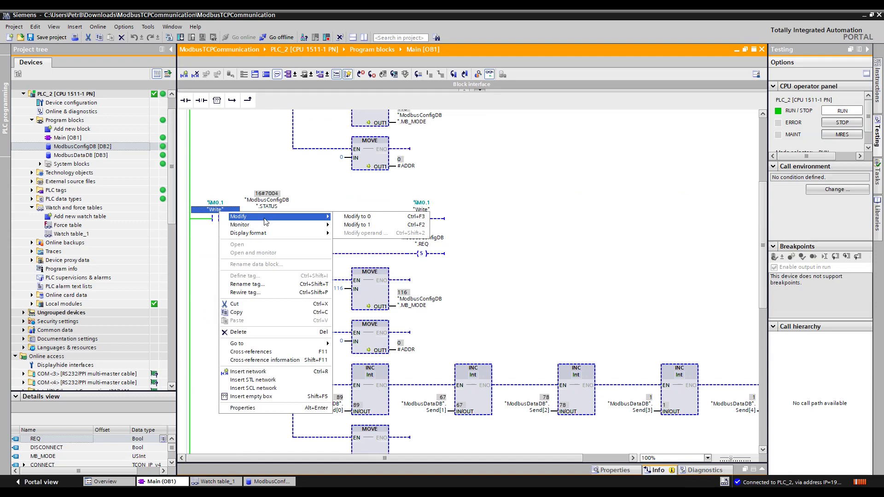
left_click(374, 226)
scroll(373, 229, "down", 8)
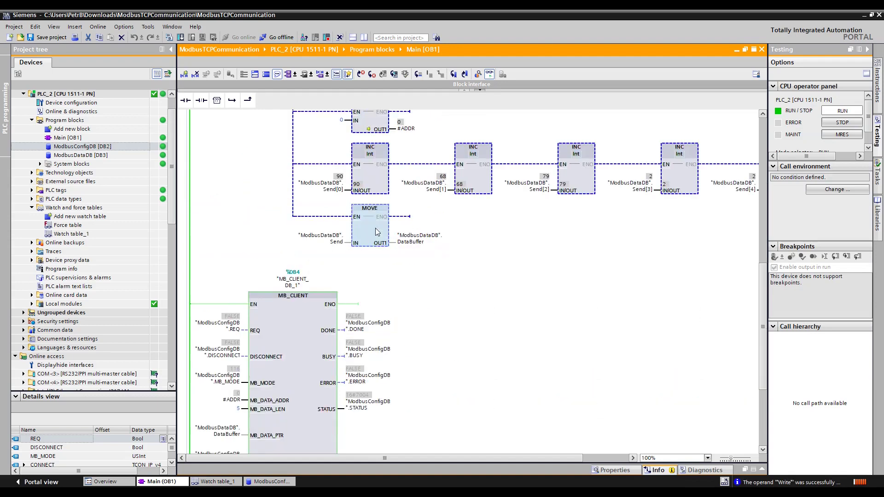
scroll(375, 231, "up", 8)
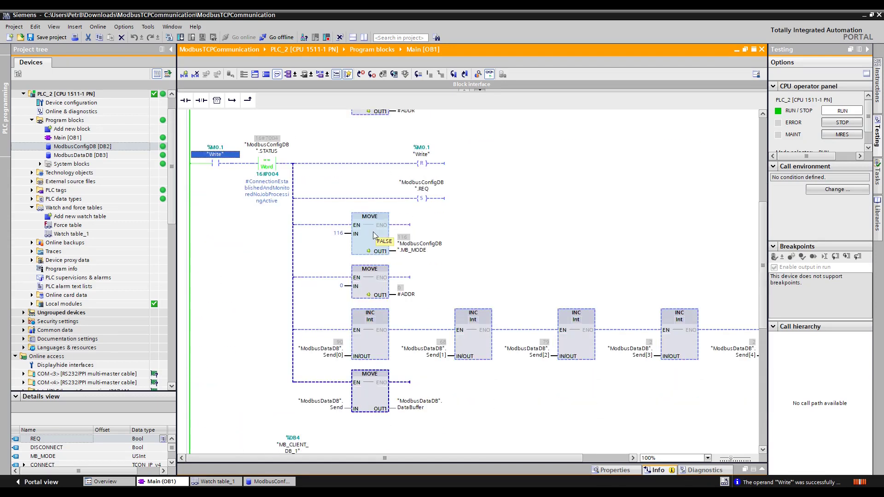
- Review ModbusConfigDB's monitored values, return to Main [OB1], and modify the MB_CLIENT block's DISCONNECT operand to 1
scroll(232, 186, "down", 3)
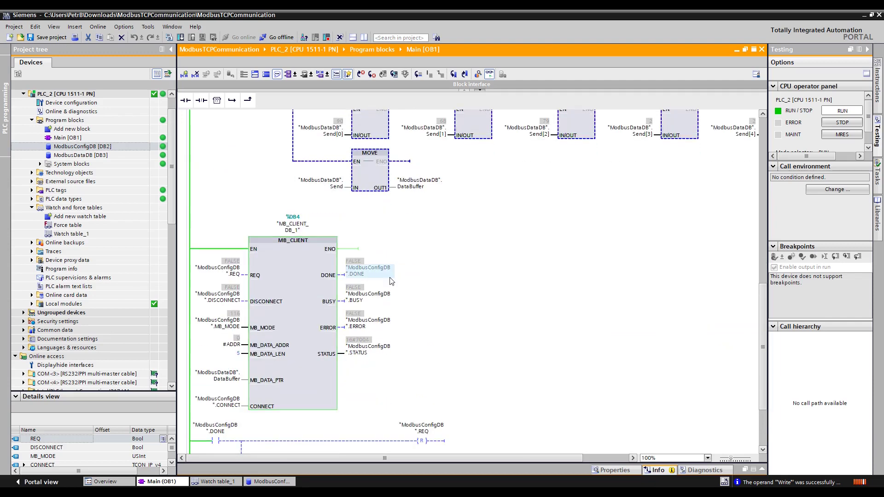
left_click(274, 482)
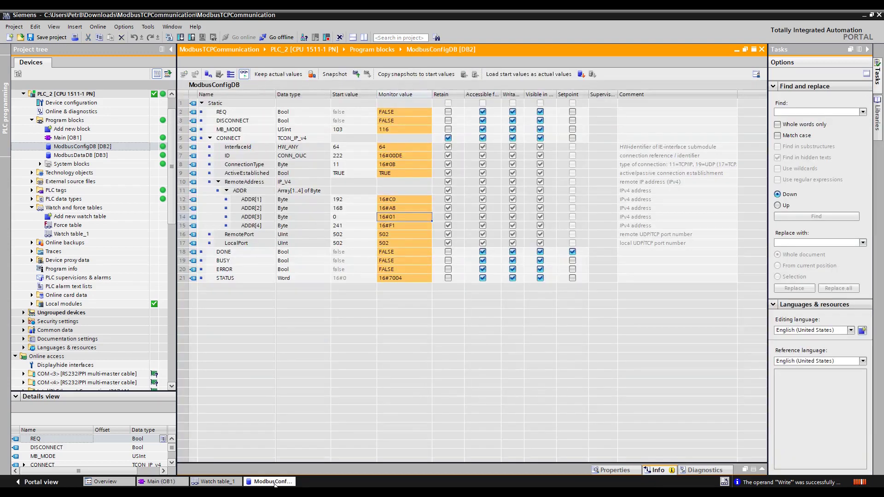
left_click(178, 482)
left_click(231, 301)
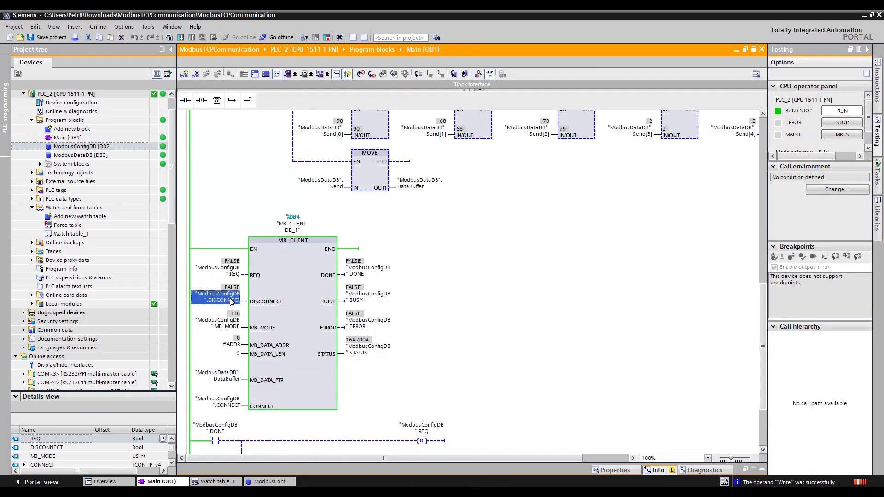
right_click(231, 301)
mouse_move(258, 302)
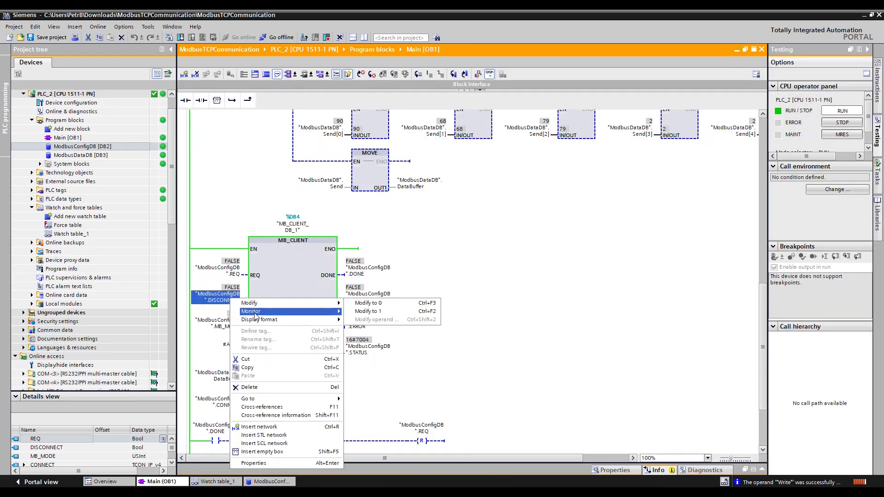
left_click(395, 311)
- Modify the MB_CLIENT block's DISCONNECT operand back to 0 and check its STATUS output
right_click(227, 301)
mouse_move(259, 309)
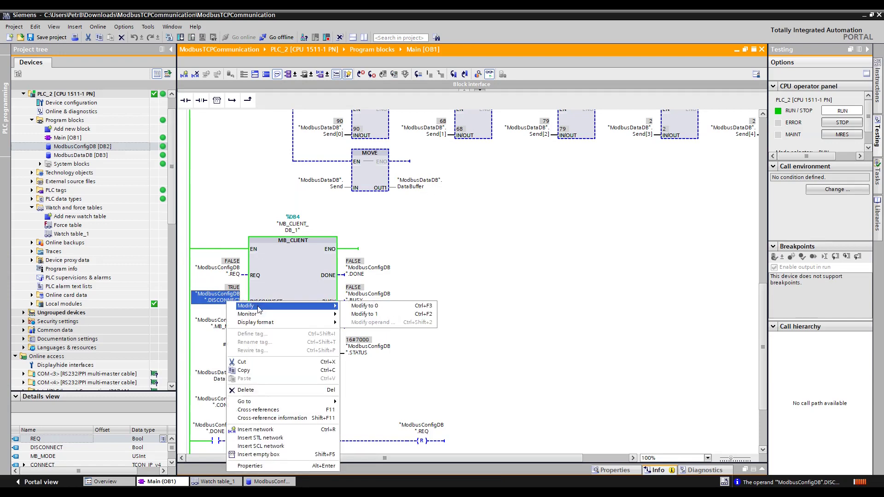
left_click(405, 306)
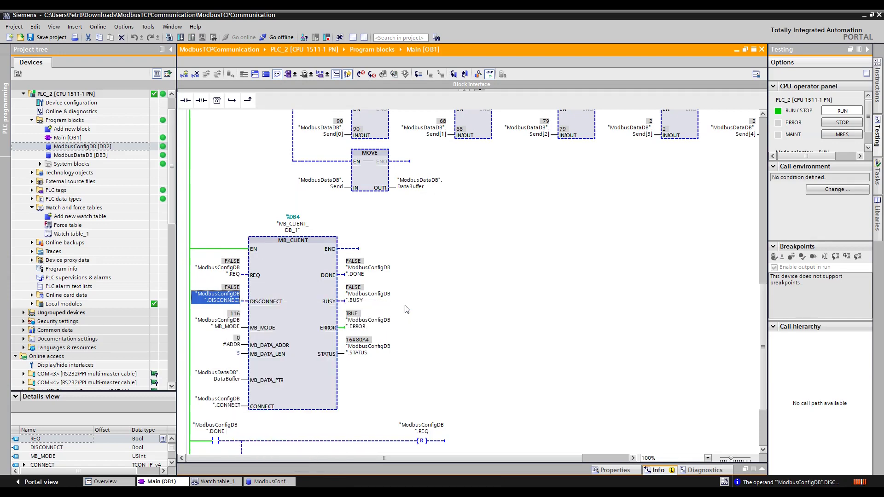
left_click(369, 349)
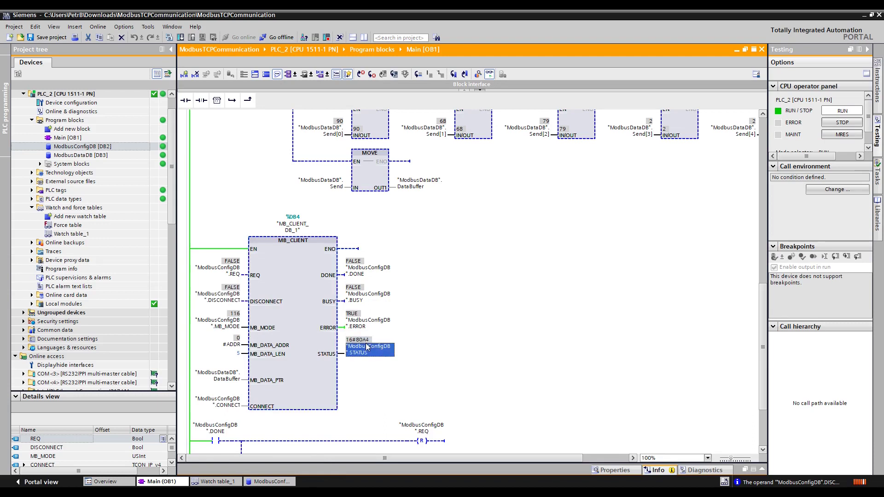
- Open the help for the MB_CLIENT instruction and search its STATUS parameter page for error code 80a4
left_click(288, 352)
key("F1")
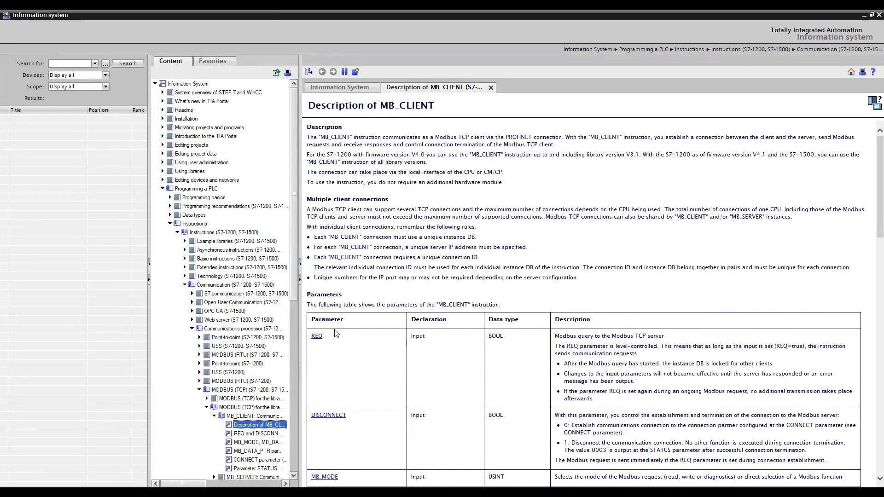
scroll(413, 332, "down", 5)
scroll(412, 332, "down", 3)
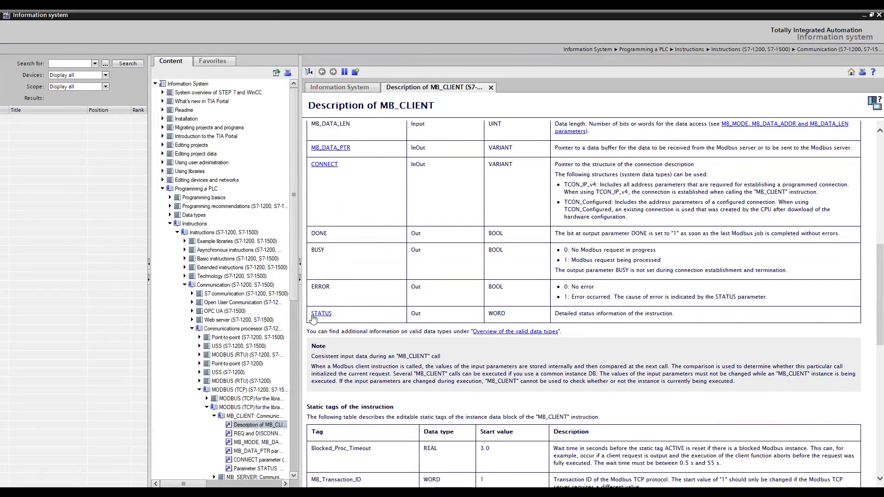
left_click(313, 315)
key("ctrl+f")
type("80a4")
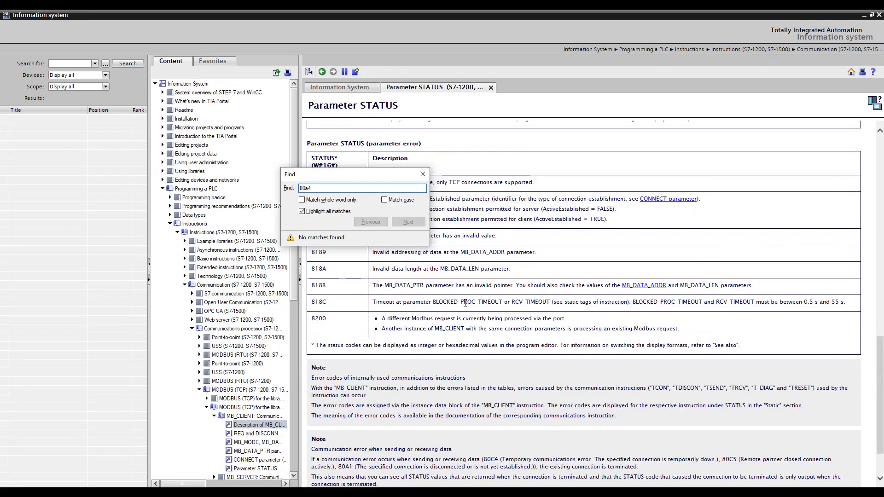
key("Escape")
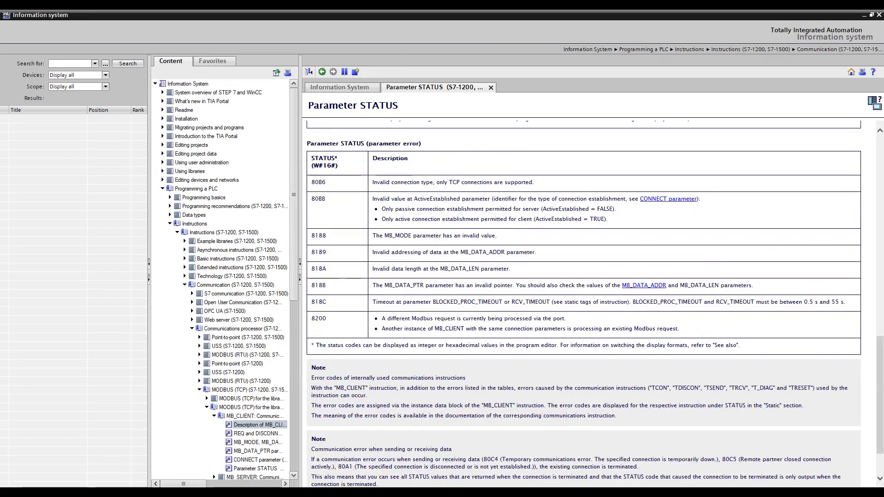
- Compare the MB_CLIENT STATUS output with the help page, repeat the 80a4 search, and return to the STATUS operand in Main [OB1]
key("alt+Tab")
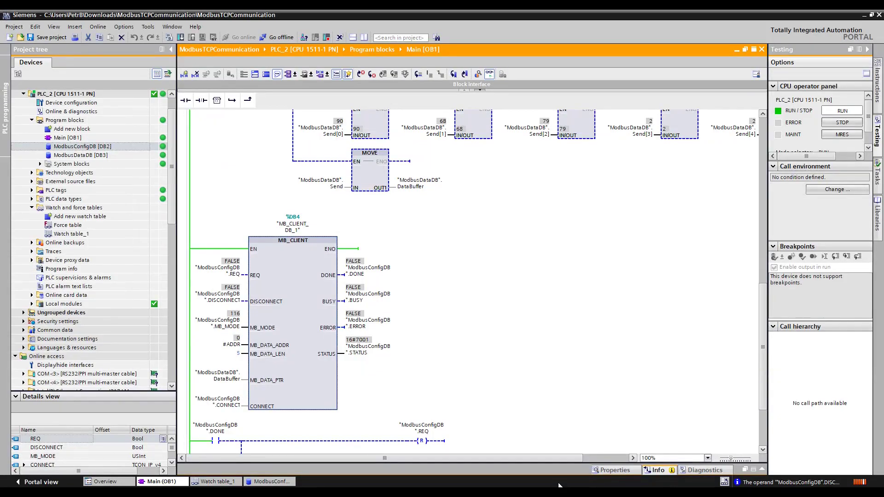
key("alt+Tab")
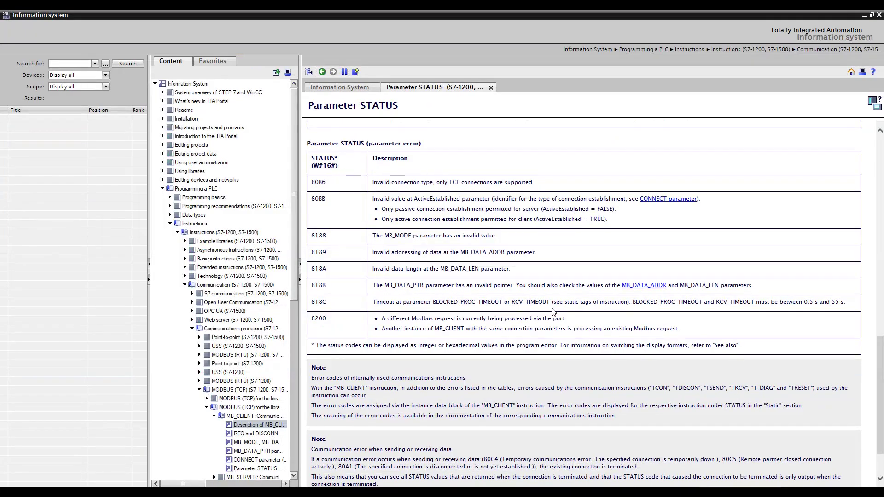
key("ctrl+f")
type("80a4")
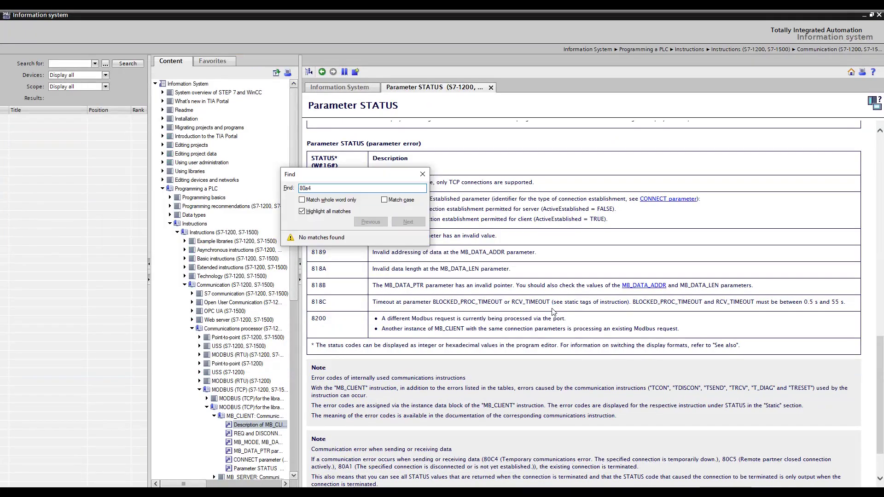
key("Escape")
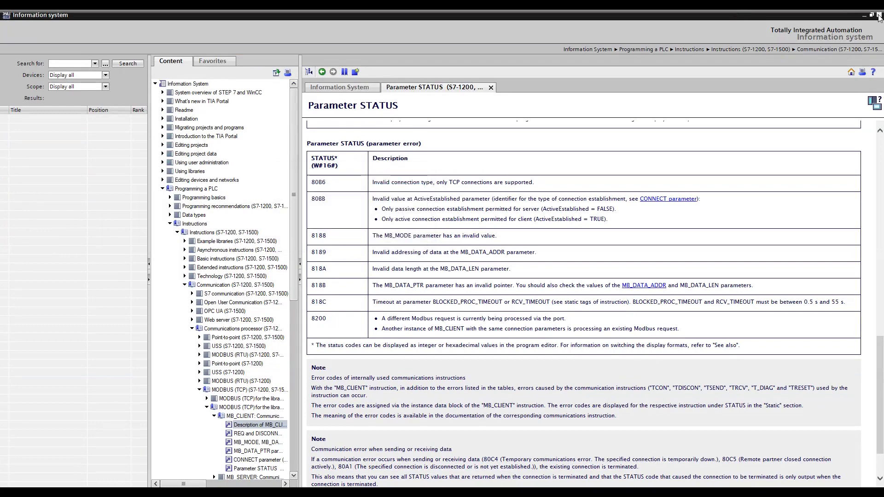
key("alt+Tab")
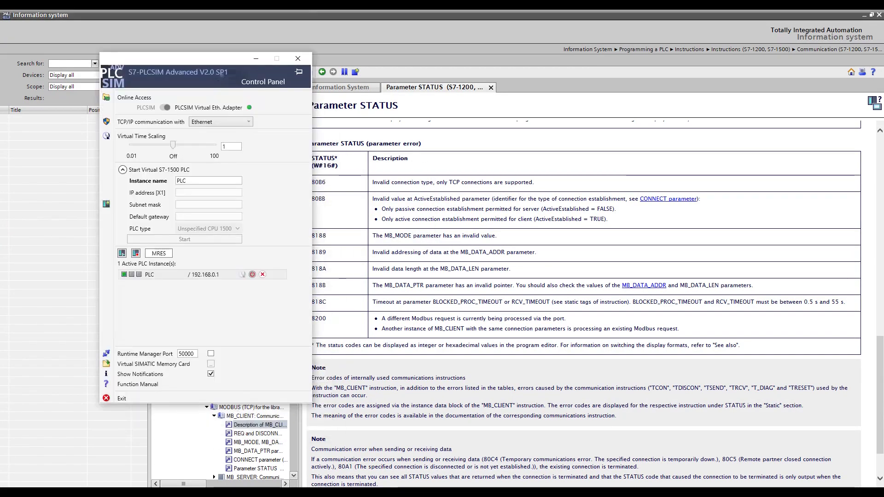
key("alt+Tab")
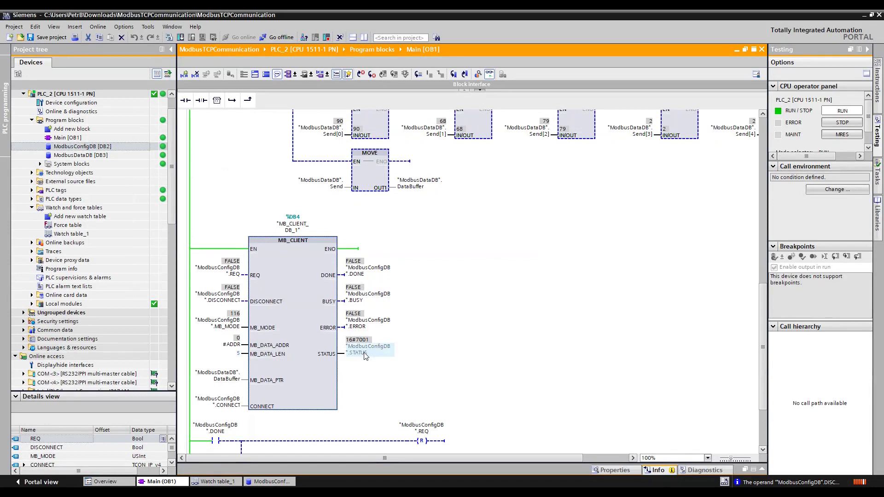
left_click(366, 354)
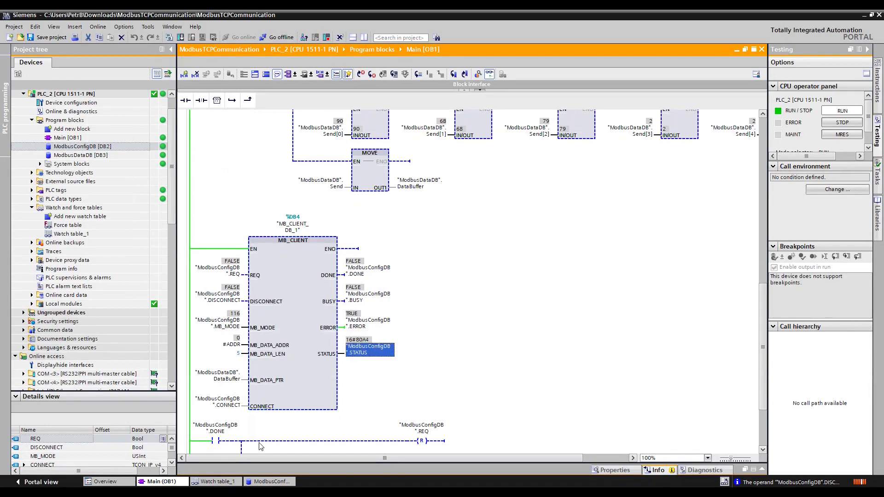
- Modify the monitored value of RemoteAddress ADDR[3] in ModbusConfigDB to hex 0
left_click(271, 482)
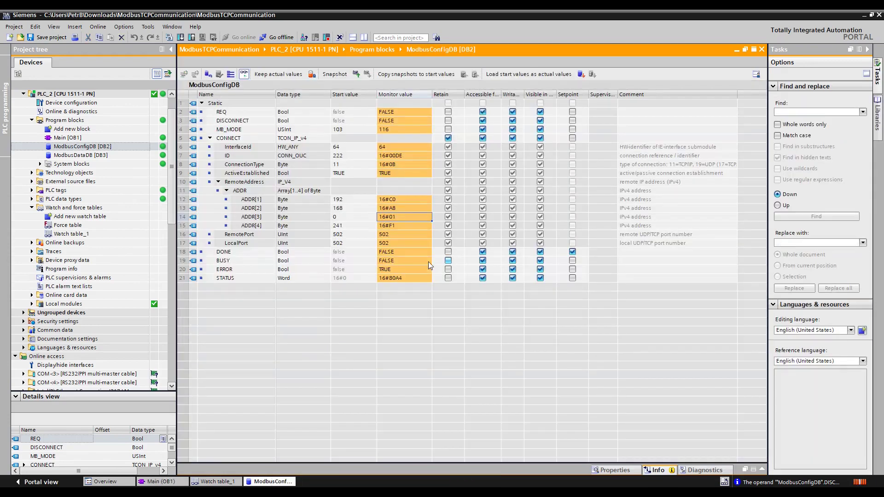
left_click(368, 217)
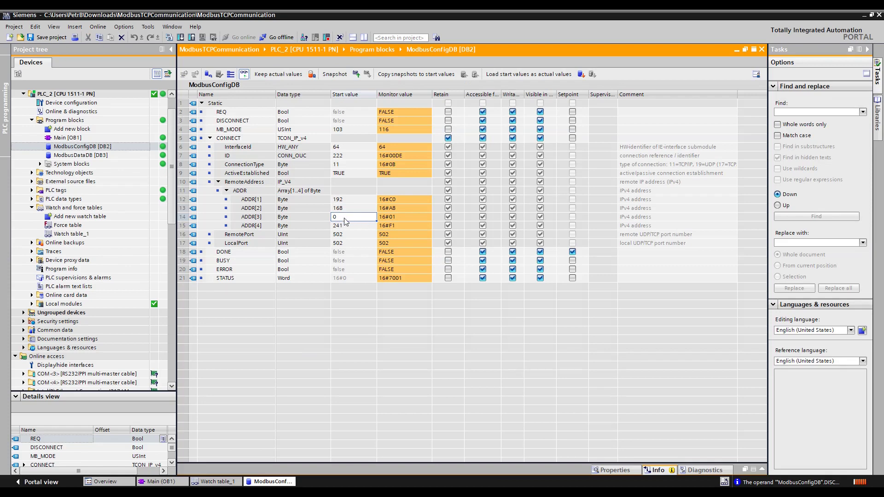
right_click(391, 217)
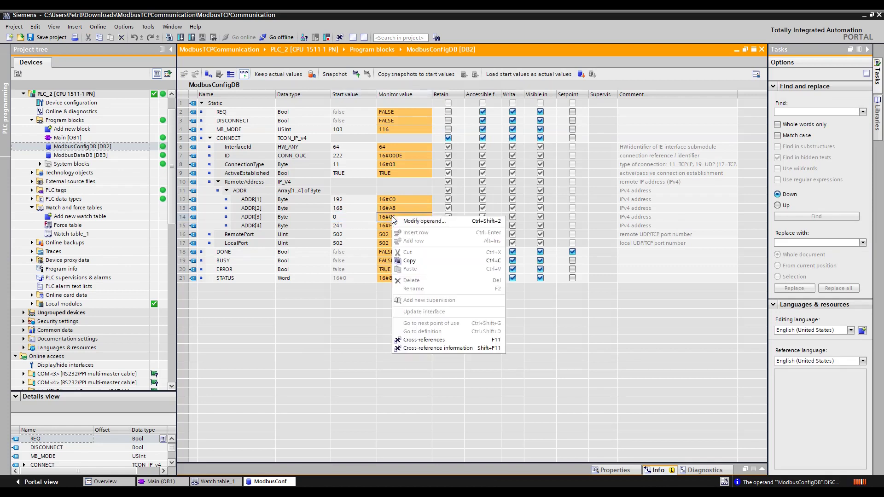
left_click(407, 223)
left_click_drag(410, 225, 414, 253)
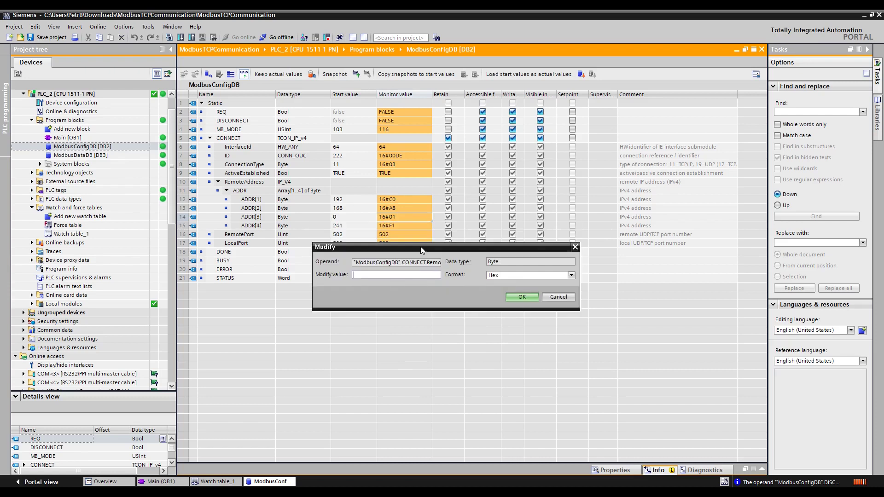
type("0")
left_click(521, 296)
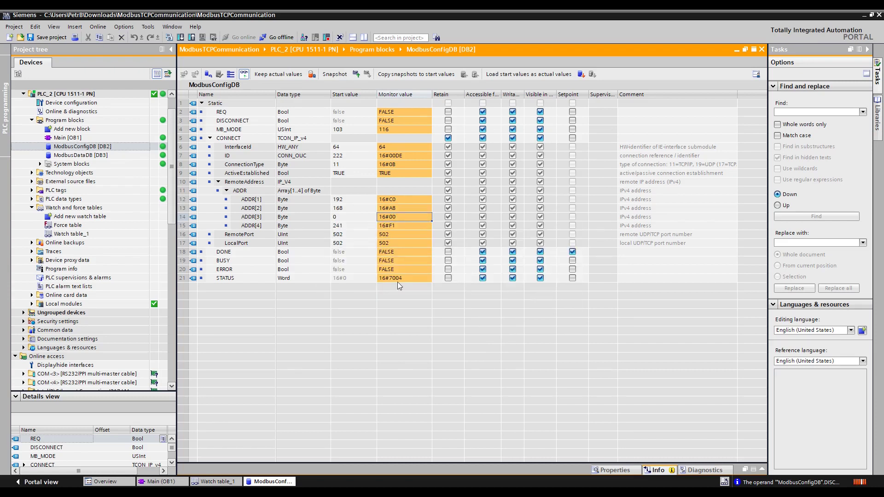
- Return to Main [OB1] and check the ERROR and STATUS outputs of the MB_CLIENT block
left_click(173, 482)
left_click(371, 326)
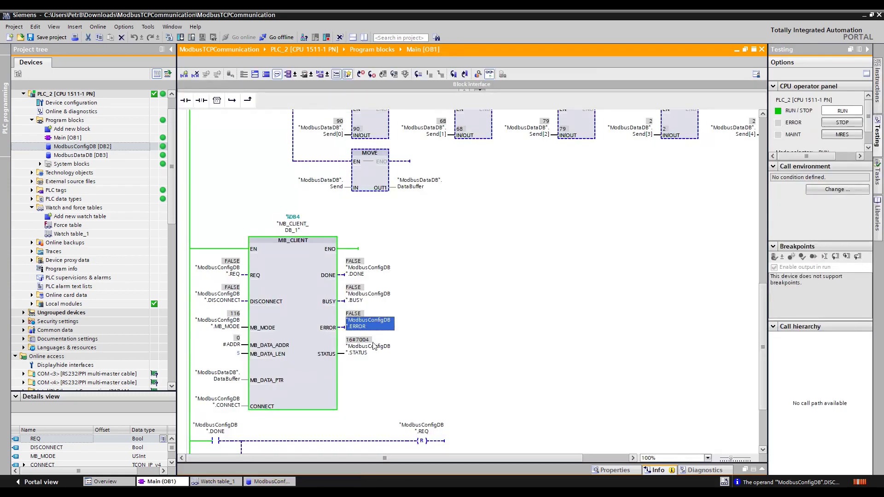
left_click(373, 348)
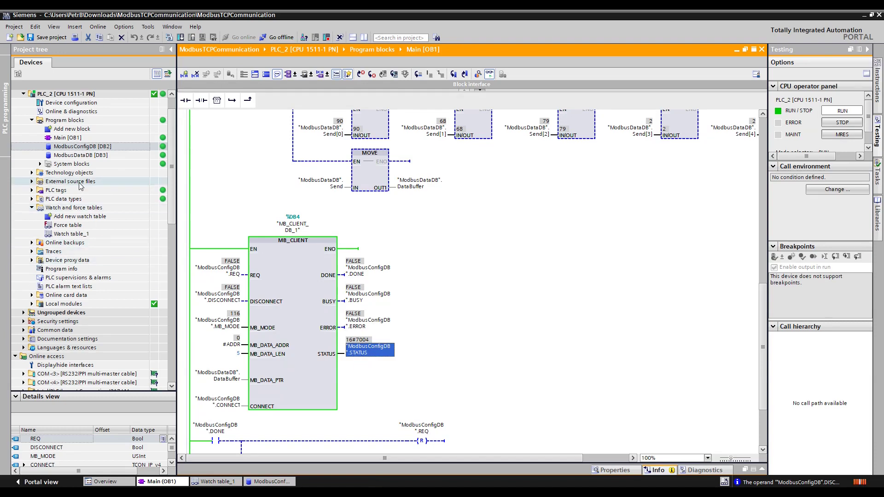
- Open the instance data block MB_CLIENT_DB_1 [DB4] from the system blocks' program resources and locate the MB_Unit_ID start value
left_click(40, 164)
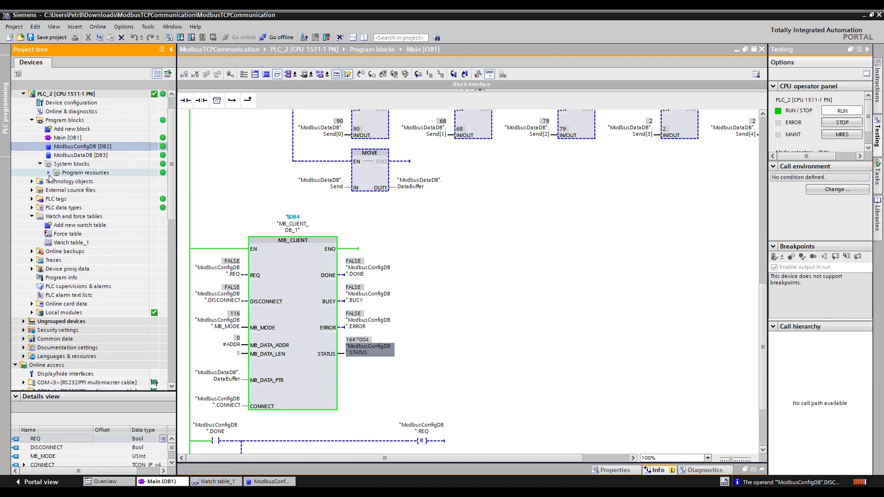
left_click(48, 173)
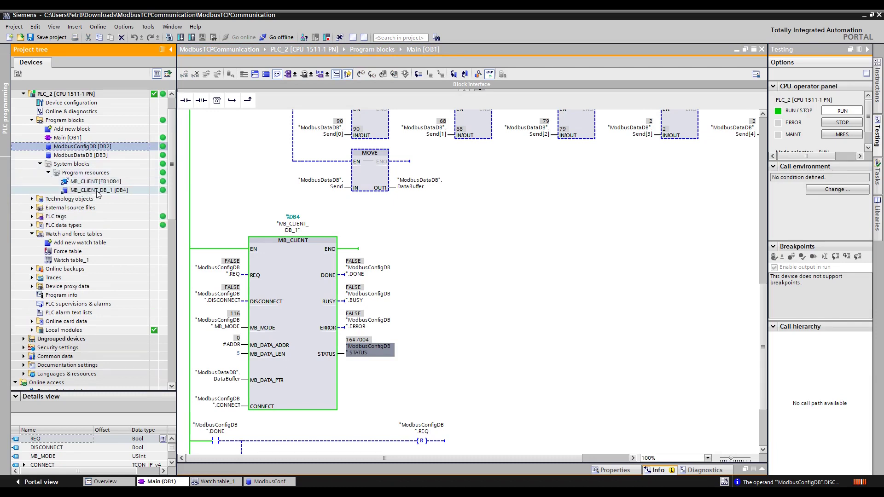
double_click(97, 190)
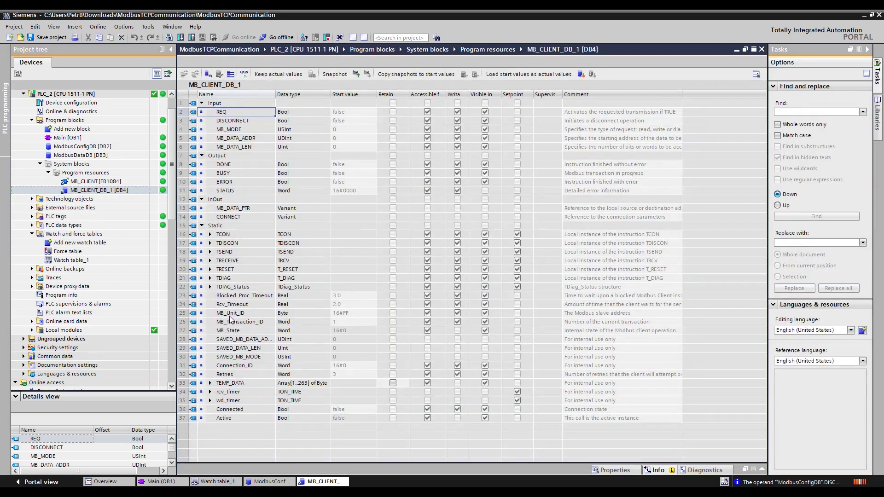
left_click(230, 315)
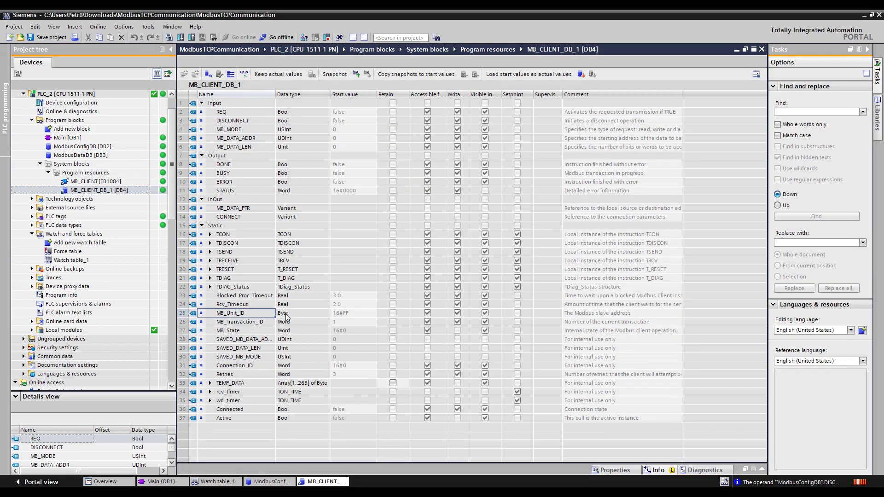
left_click(342, 317)
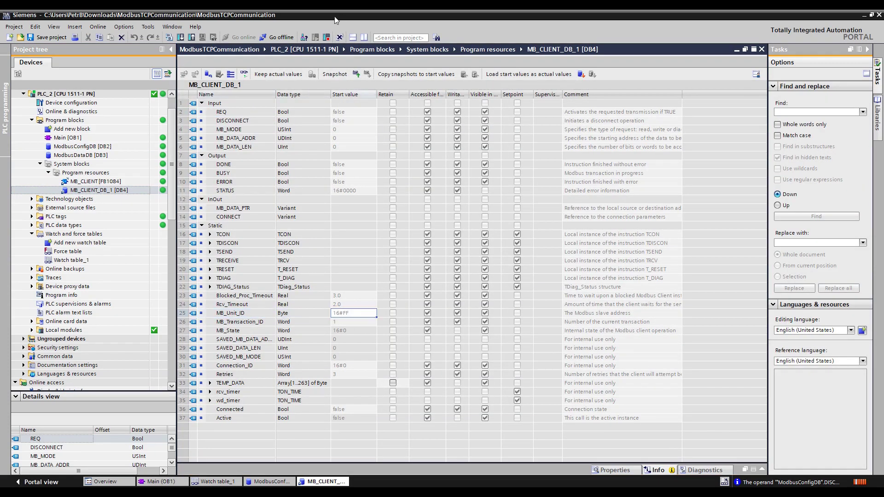
- Monitor MB_CLIENT_DB_1 online and modify the MB_Unit_ID value to hex 1
left_click(246, 76)
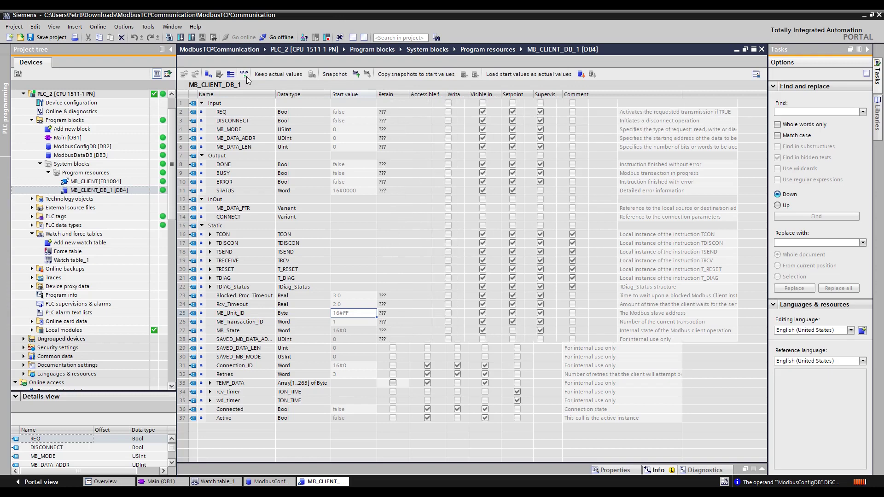
left_click(406, 314)
key("ctrl+shift+2")
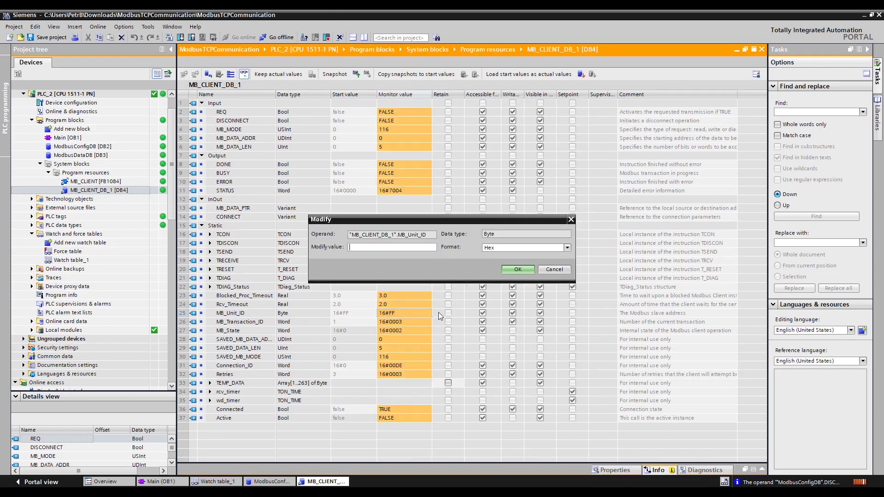
type("1")
left_click(516, 270)
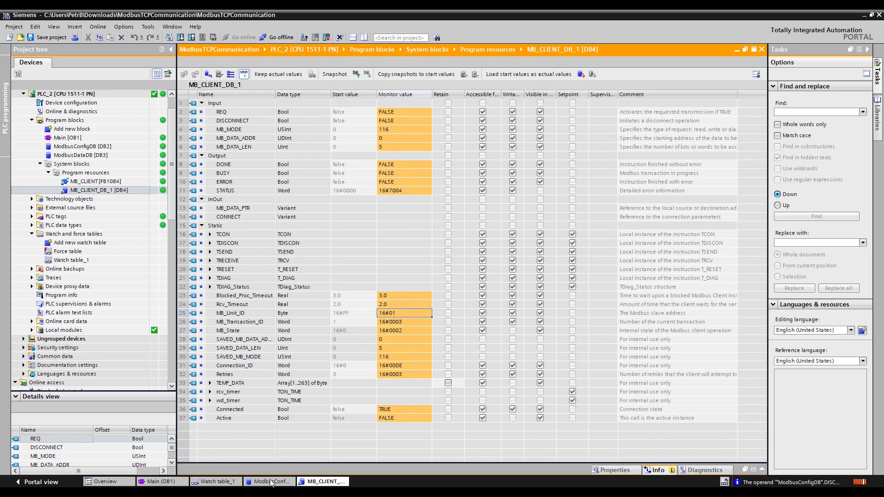
- Return to Main [OB1] and modify the Write bit %M0.1 to 1 to trigger a Modbus write request
left_click(161, 481)
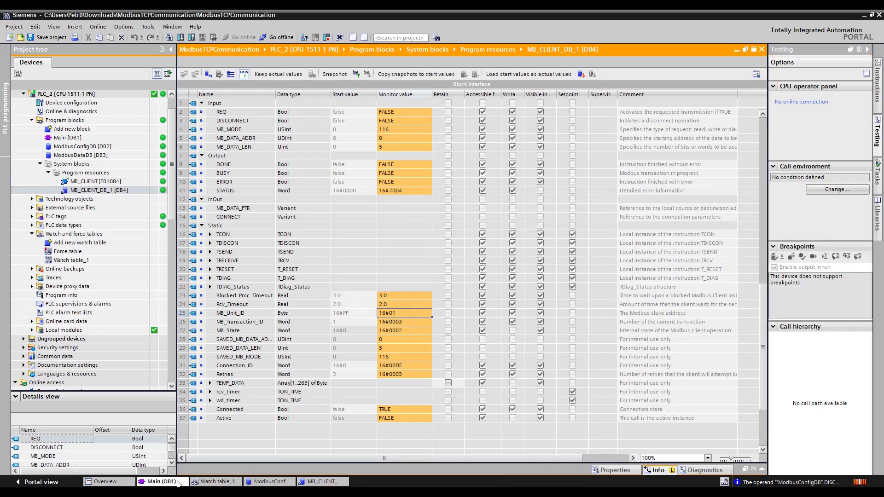
scroll(267, 192, "up", 10)
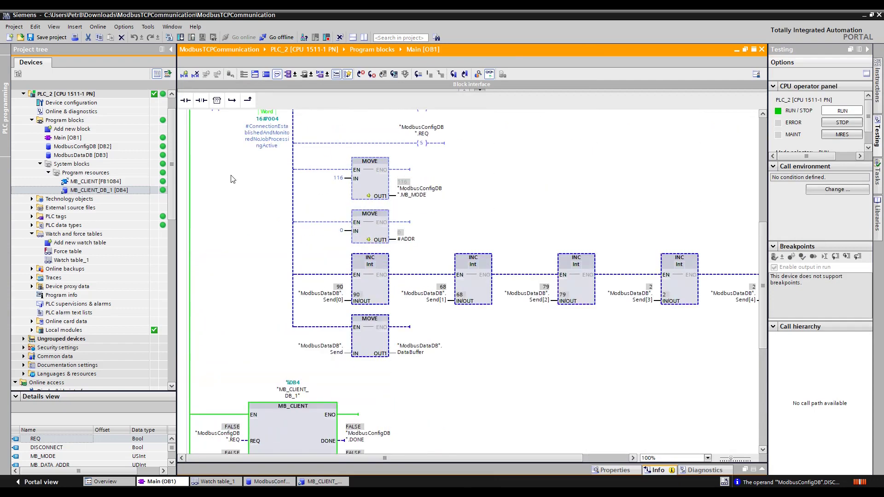
right_click(219, 211)
left_click(216, 211)
right_click(214, 210)
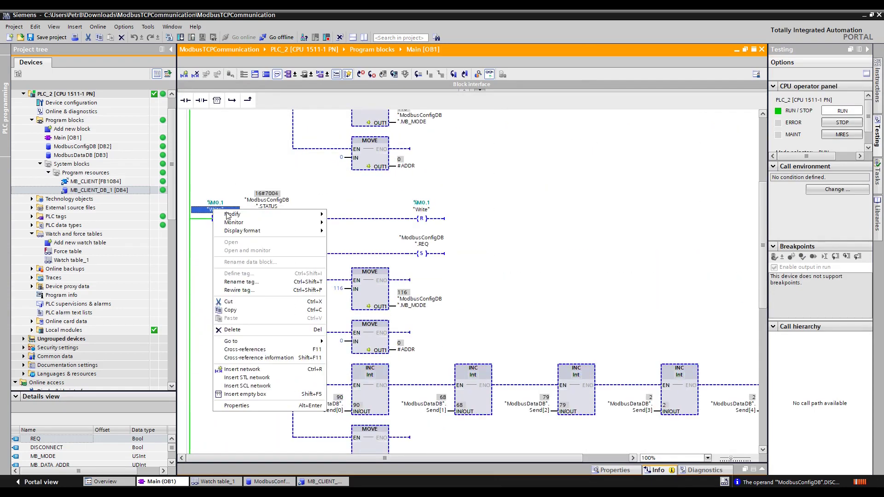
mouse_move(277, 214)
left_click(367, 224)
- Check the BUSY, ERROR and STATUS outputs of the MB_CLIENT block and look up the STATUS code in the Parameter STATUS help
scroll(368, 224, "down", 10)
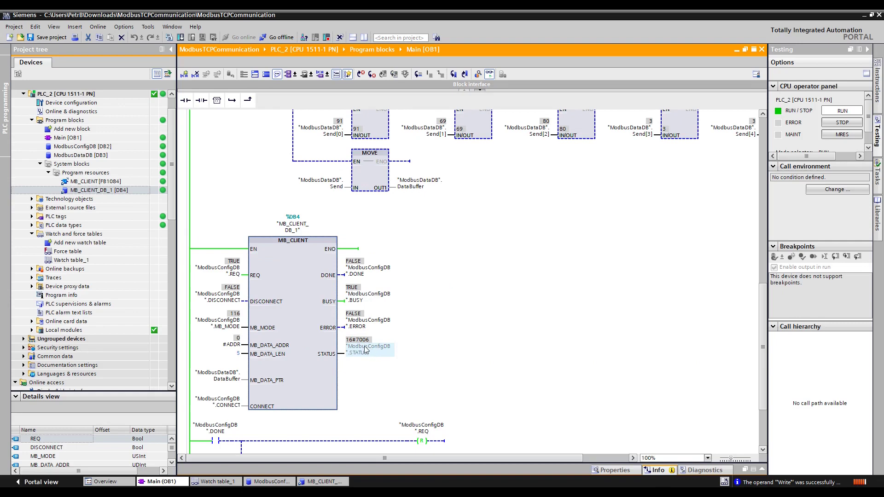
left_click(362, 297)
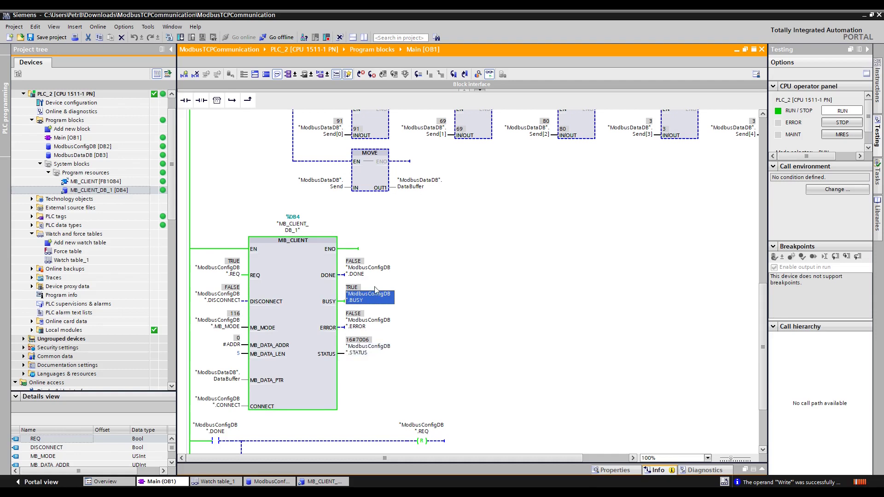
left_click(372, 354)
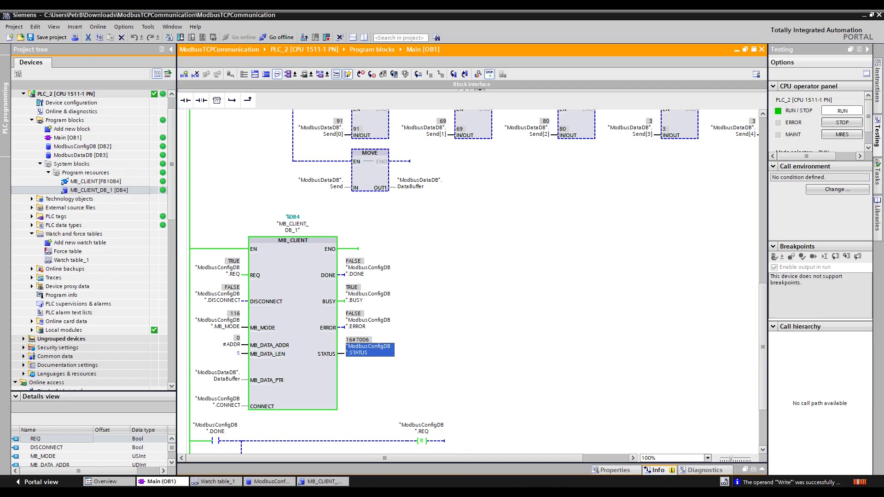
key("F1")
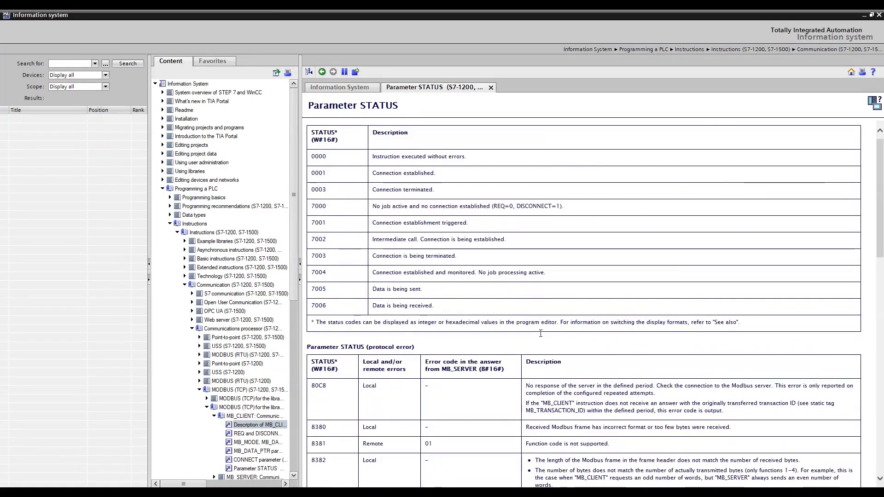
left_click_drag(371, 306, 432, 306)
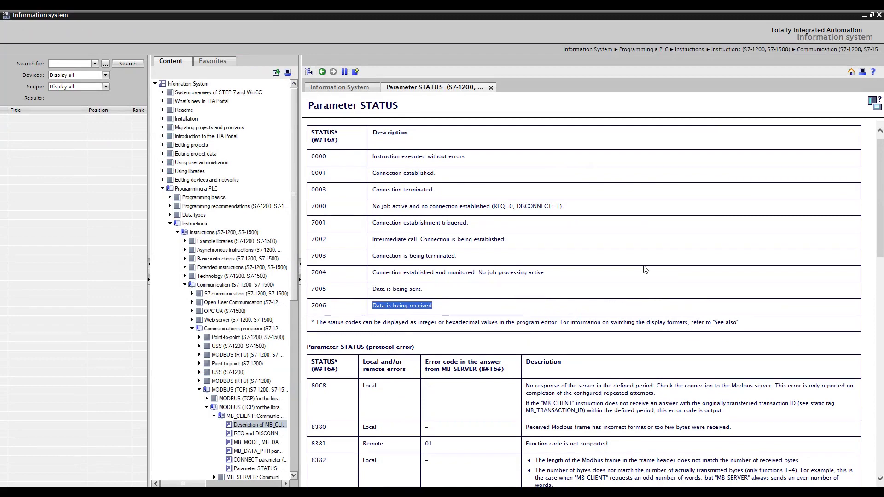
left_click(879, 15)
left_click(391, 330)
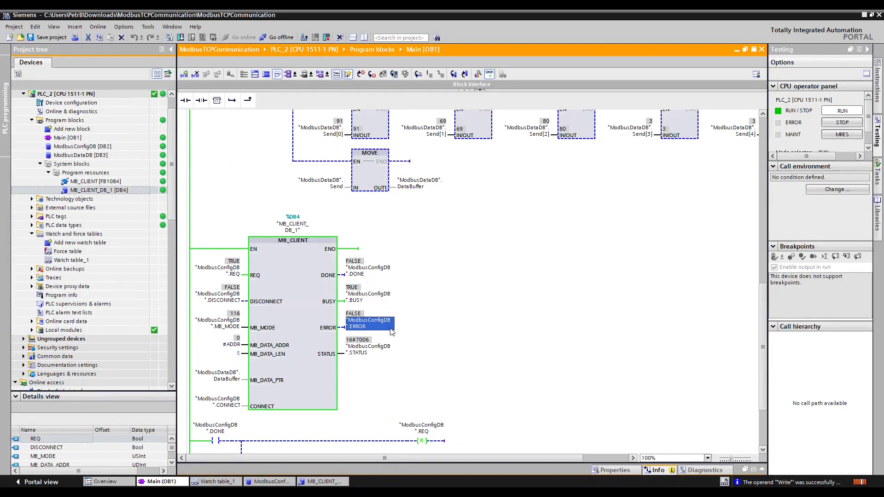
left_click(376, 354)
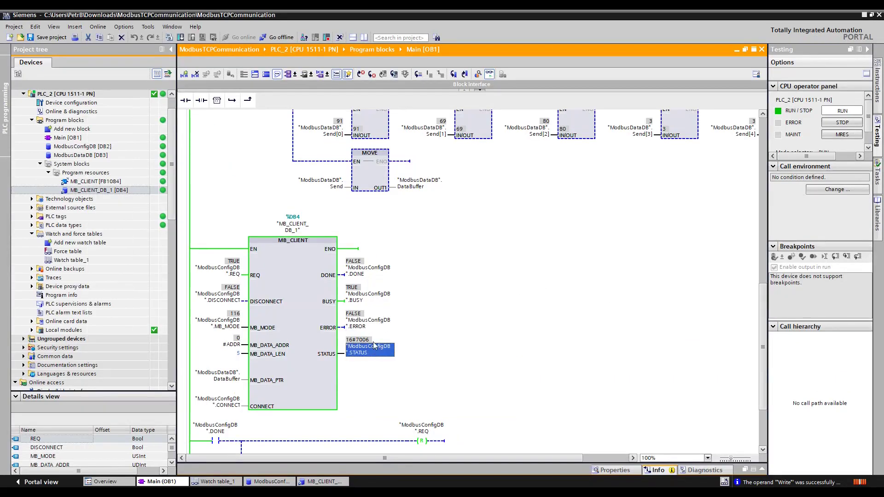
- Try to interrupt the pending request by modifying the DISCONNECT input of the MB_CLIENT block
left_click(219, 296)
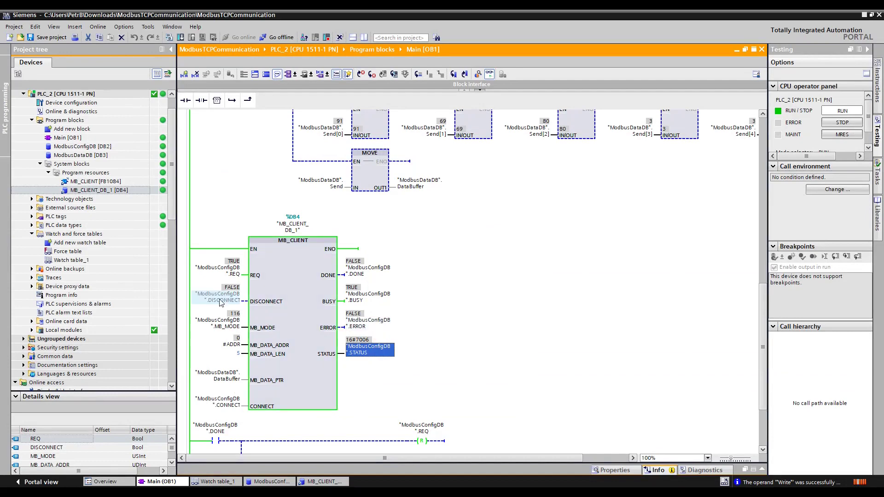
right_click(221, 299)
mouse_move(276, 303)
left_click(420, 313)
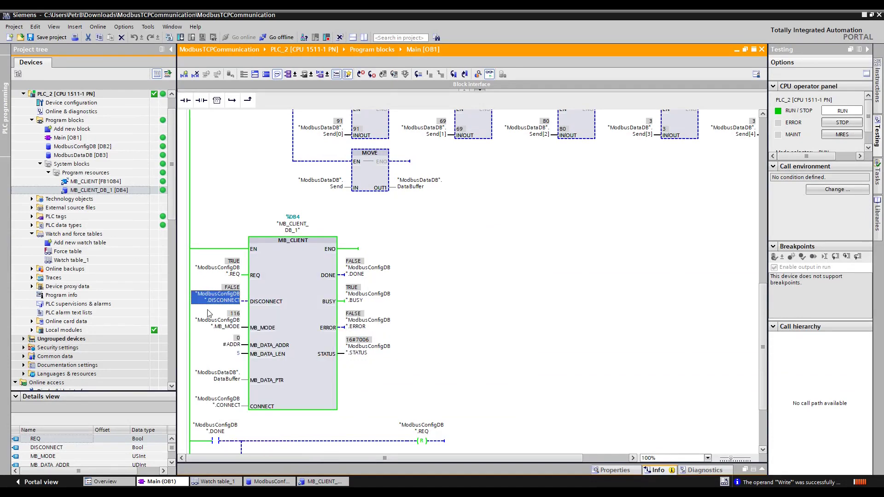
right_click(221, 299)
left_click(400, 311)
- Review the monitored MB_Unit_ID in MB_CLIENT_DB_1, then switch to Modbus Slave and examine the received frames in its communication log
left_click(310, 484)
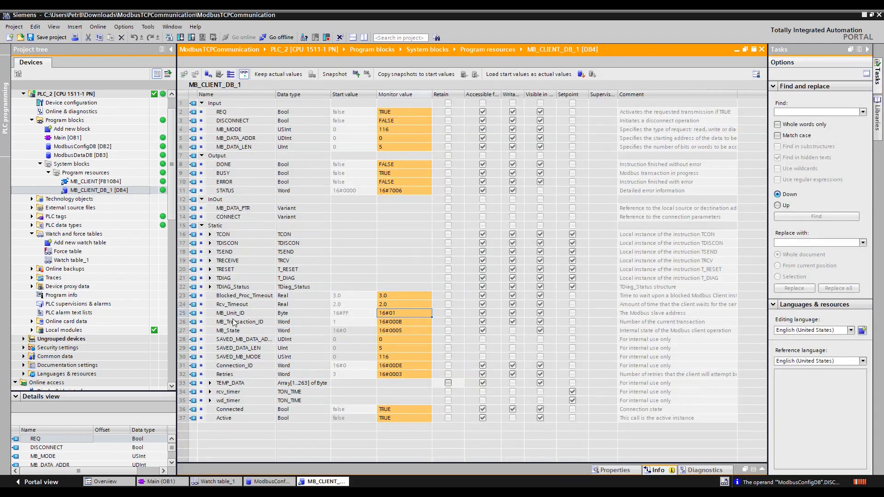
key("alt+Tab")
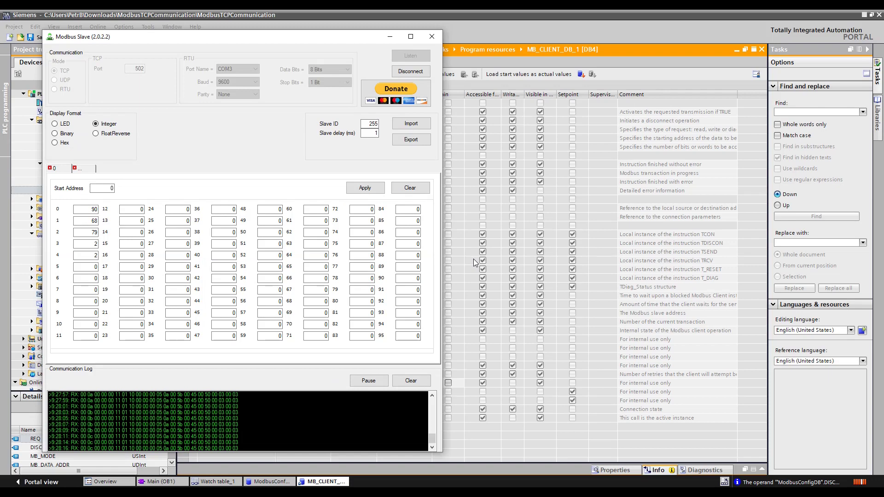
left_click(125, 414)
left_click(94, 418)
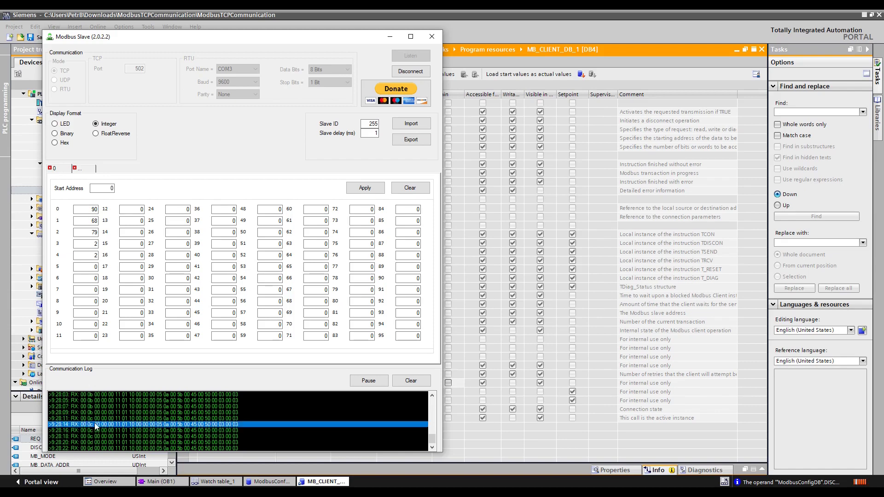
left_click(98, 419)
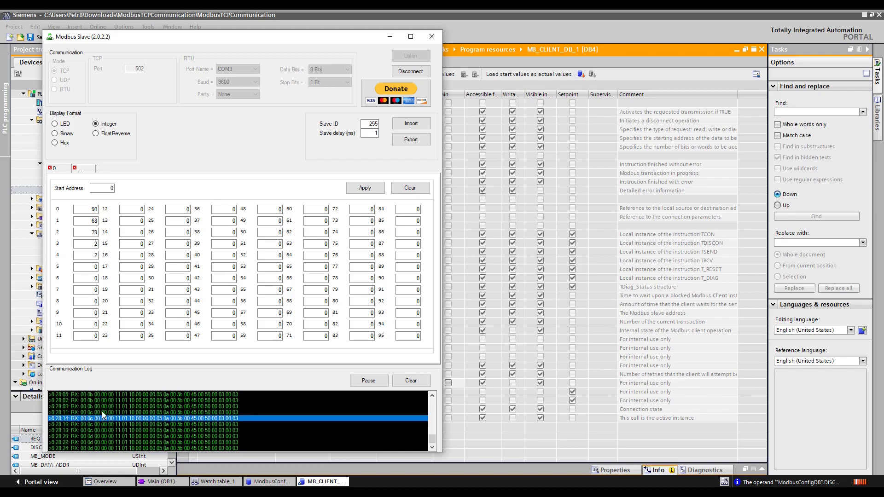
left_click(102, 419)
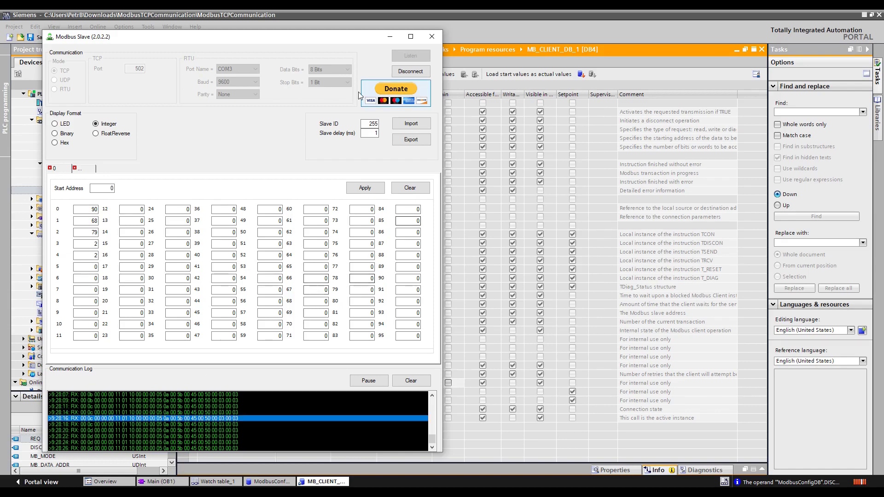
- Return to MB_CLIENT_DB_1 in TIA Portal and modify the monitored MB_Unit_ID value to hex FF
left_click(471, 55)
right_click(412, 317)
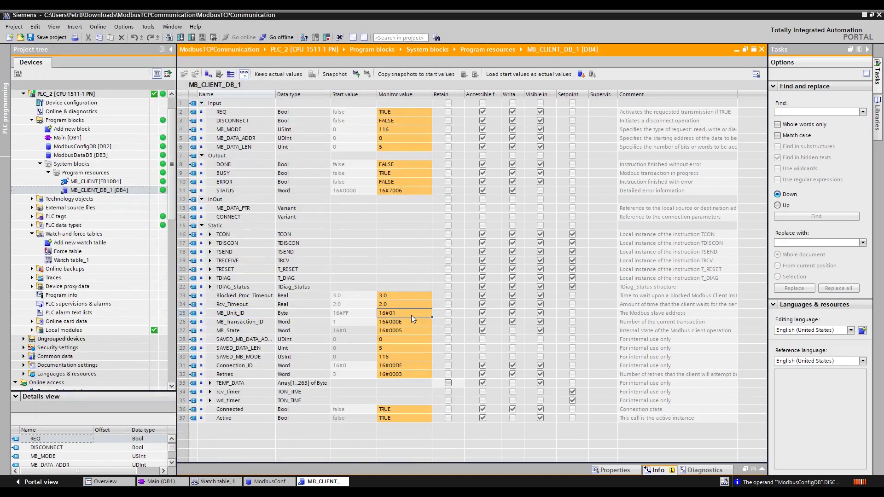
left_click(428, 324)
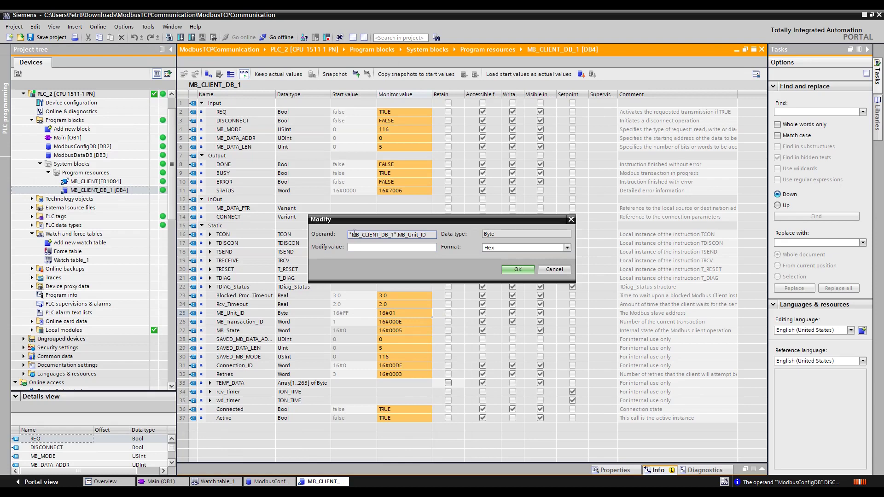
type("ff")
left_click(508, 270)
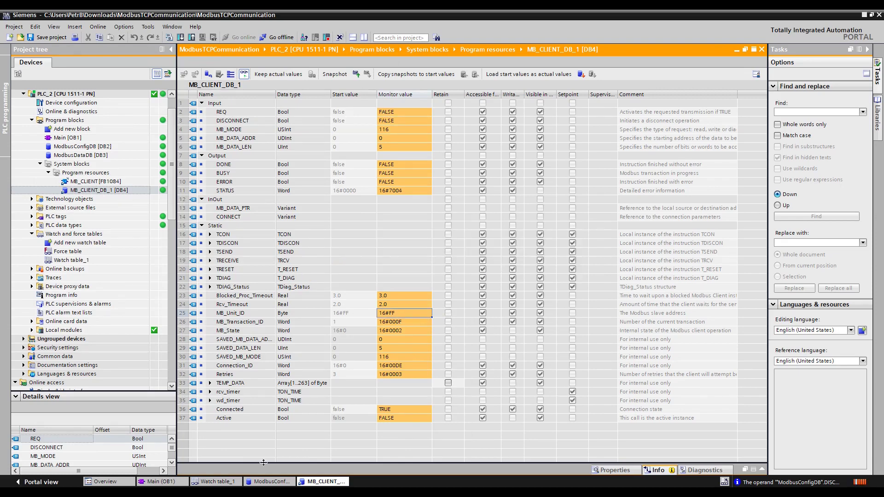
- Check the MB_CLIENT STATUS output in Main [OB1] and the received write request in Modbus Slave's communication log
left_click(166, 482)
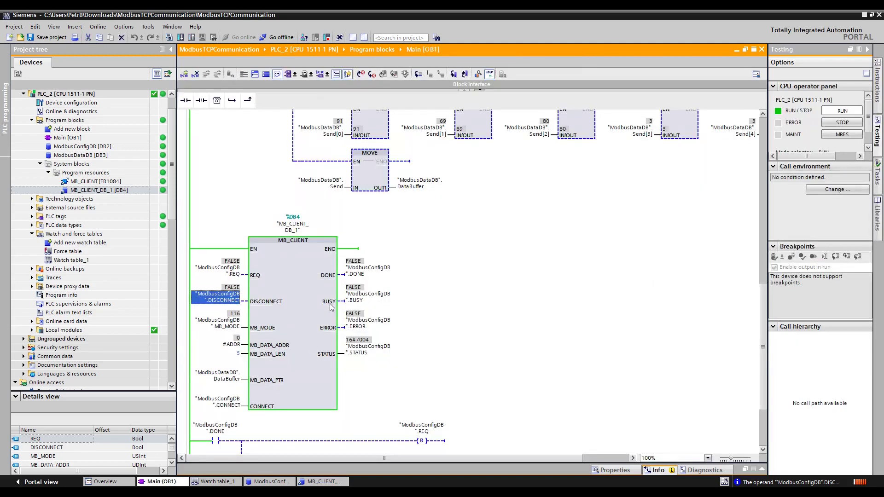
left_click(375, 347)
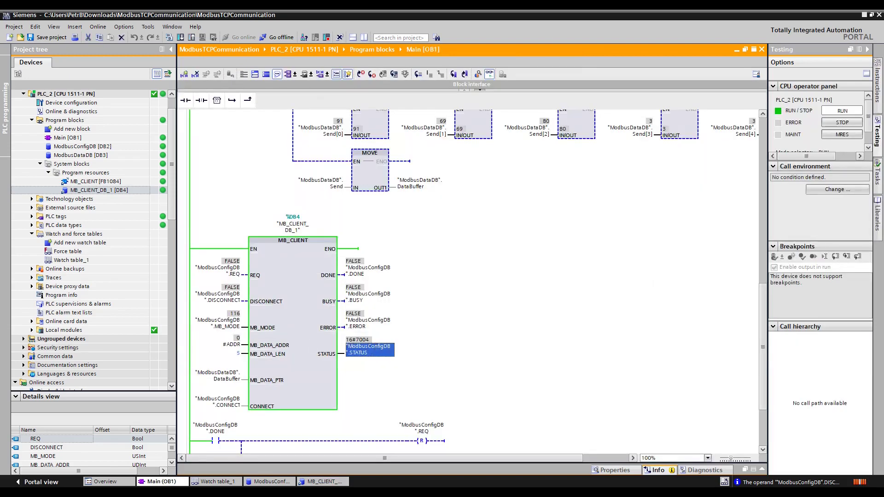
key("alt+Tab")
left_click(126, 444)
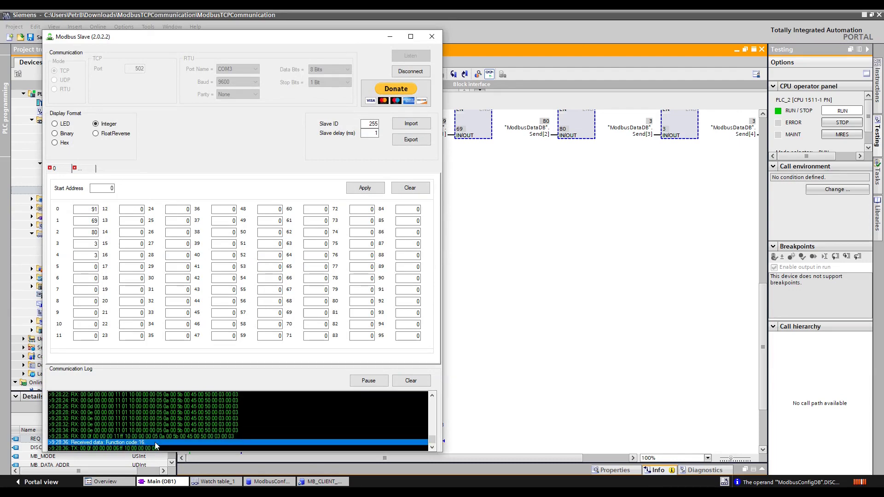
left_click(592, 244)
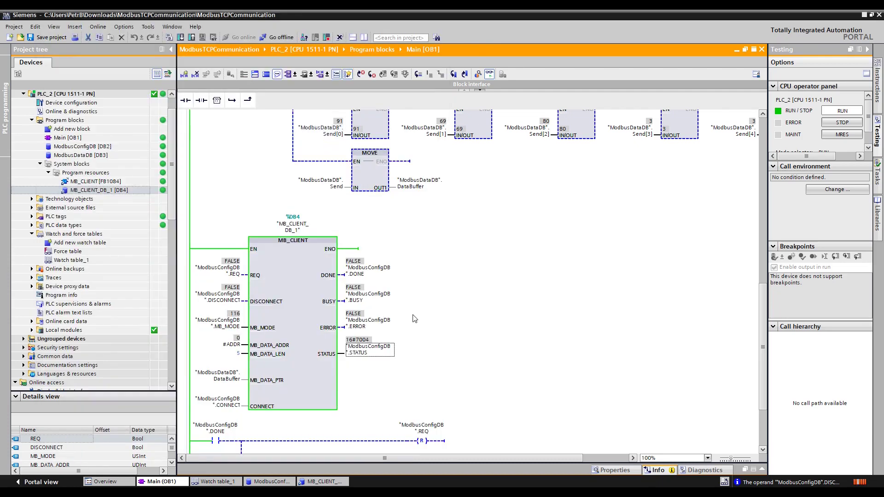
scroll(353, 356, "down", 3)
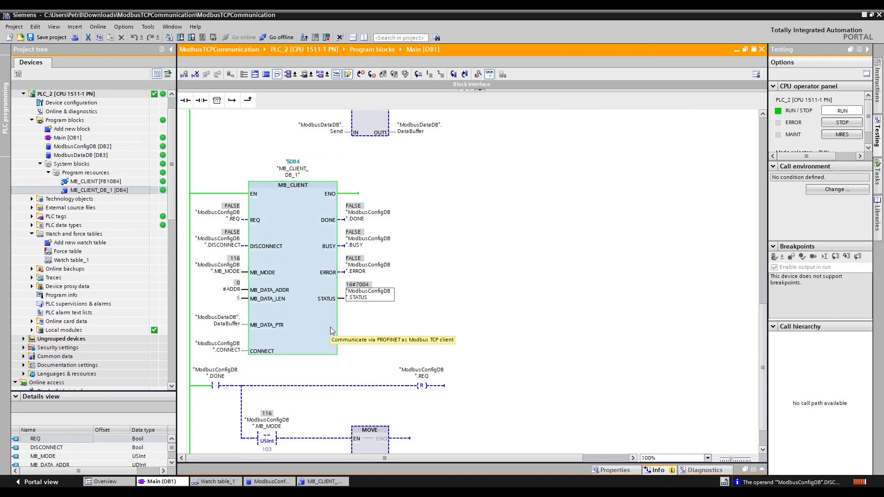
left_click(372, 299)
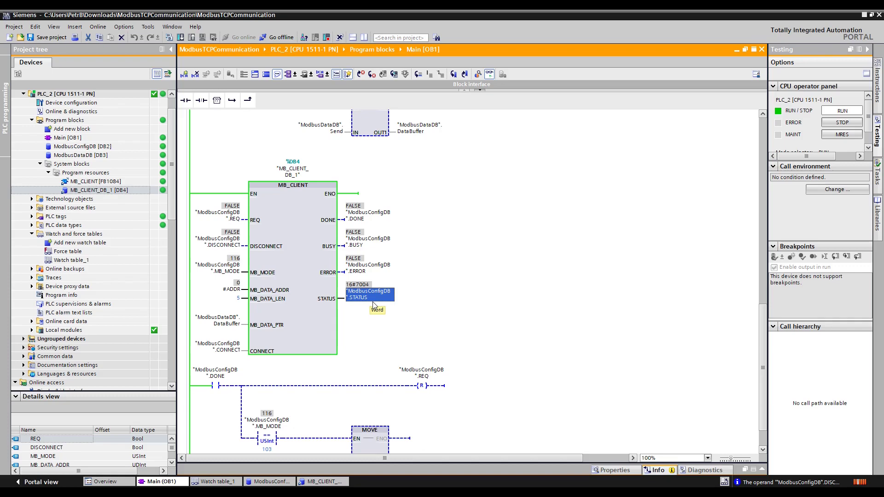
- Switch to the S7-PLCSIM Advanced control panel and reposition its window over the program editor
key("alt+Tab")
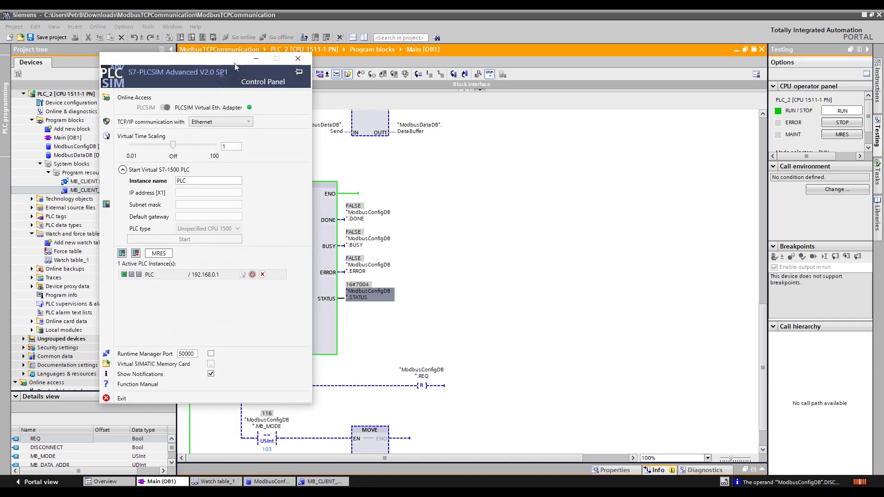
left_click_drag(234, 62, 302, 64)
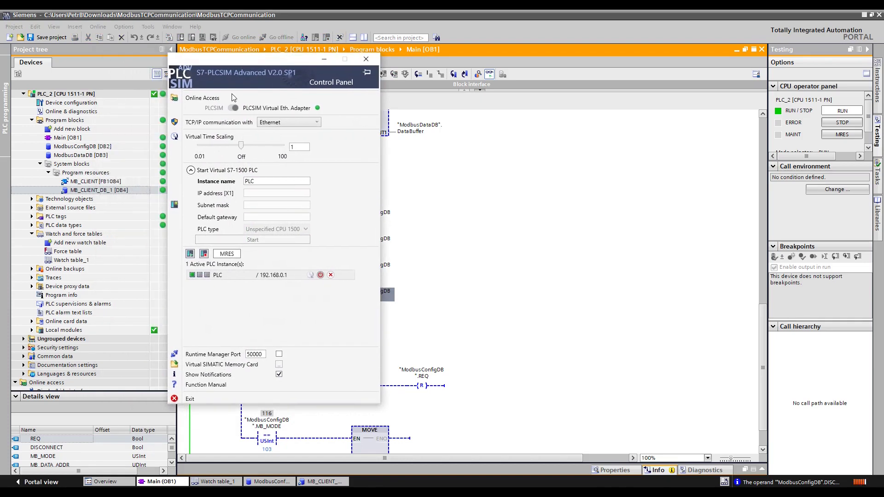